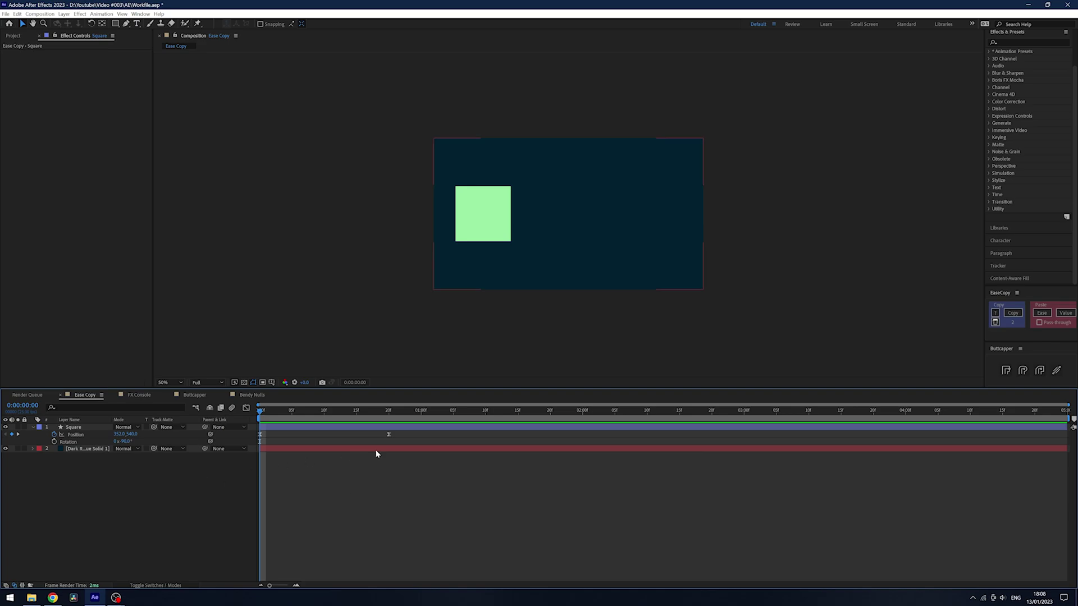
Step: Examine the speed graph of the Square layer's Position keyframes and return to the keyframe view
drag(391, 441, 248, 431)
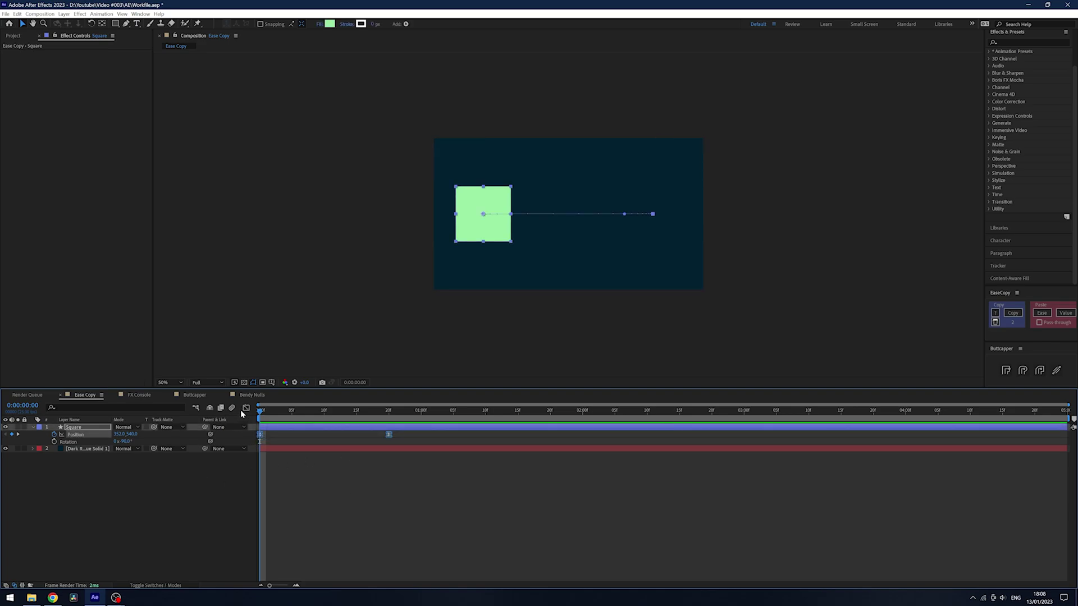
click(247, 409)
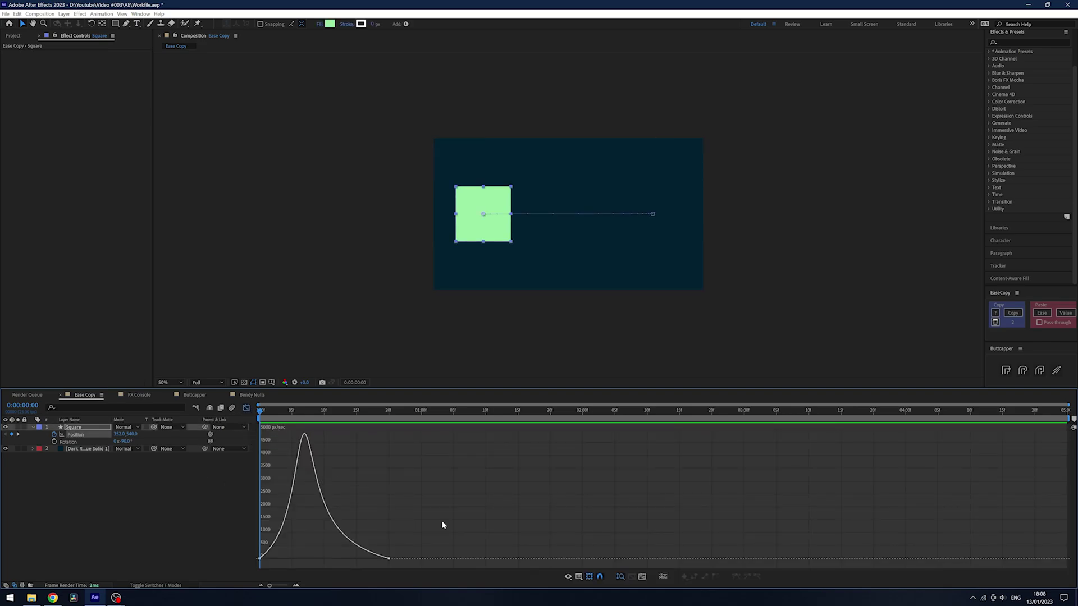
drag(446, 517, 373, 574)
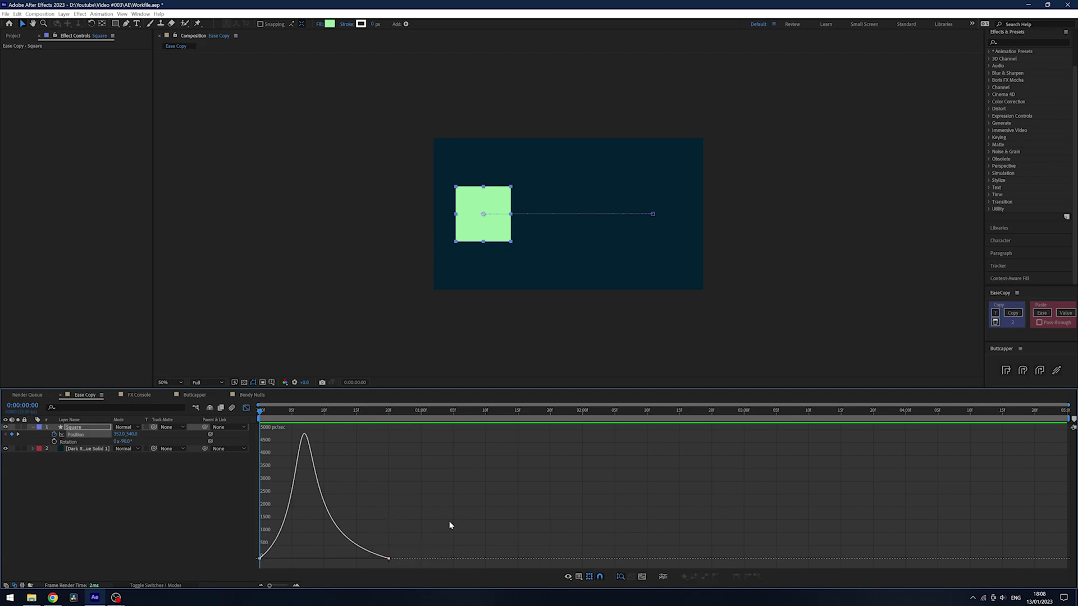
click(245, 407)
Step: Preview the Square's position animation and return the playhead to the first frame
drag(446, 433, 257, 441)
click(329, 474)
key(space)
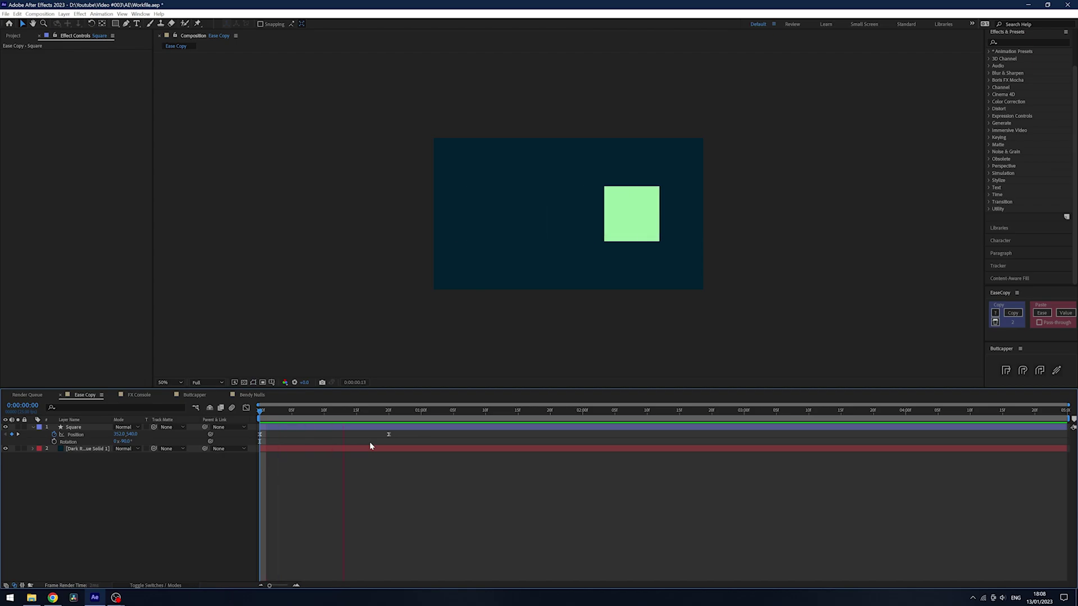
key(space)
drag(378, 413, 256, 418)
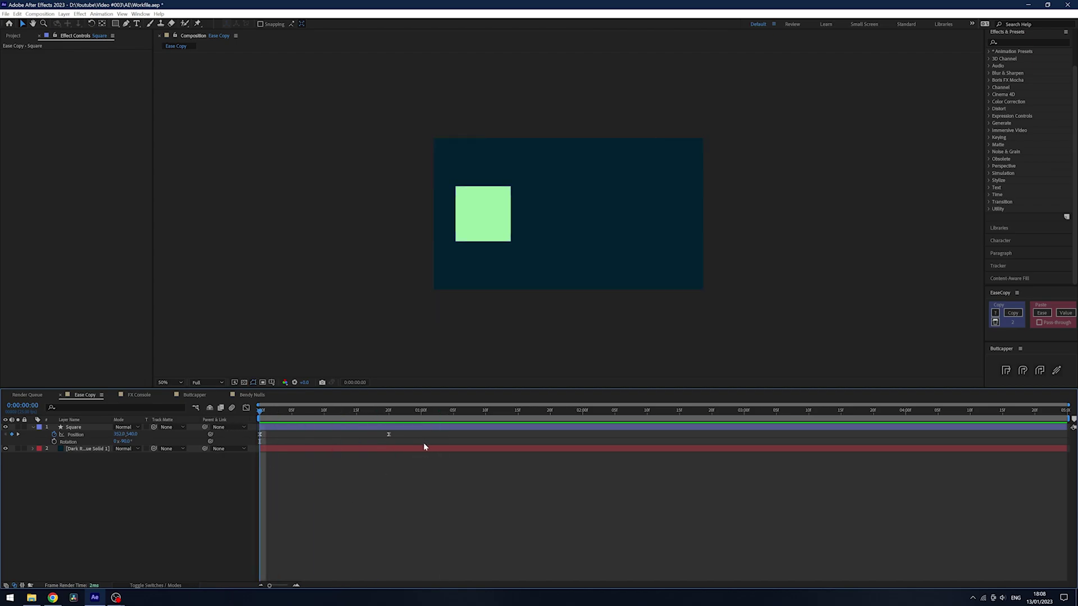
Step: Keyframe the Square's Rotation at the first frame, set it to 0° at frame 20, and preview the motion
click(55, 441)
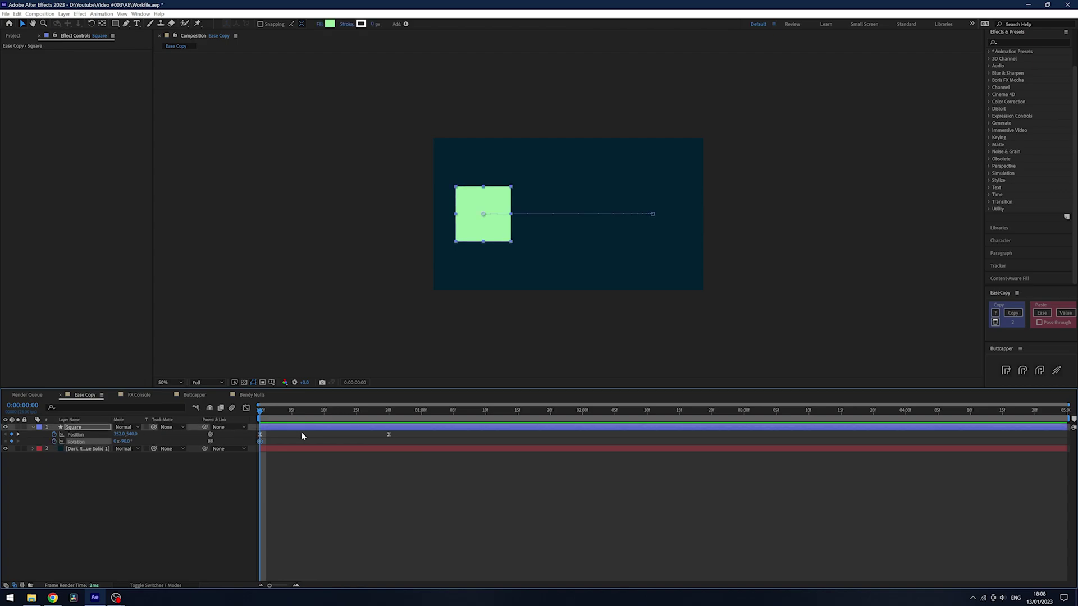
click(389, 412)
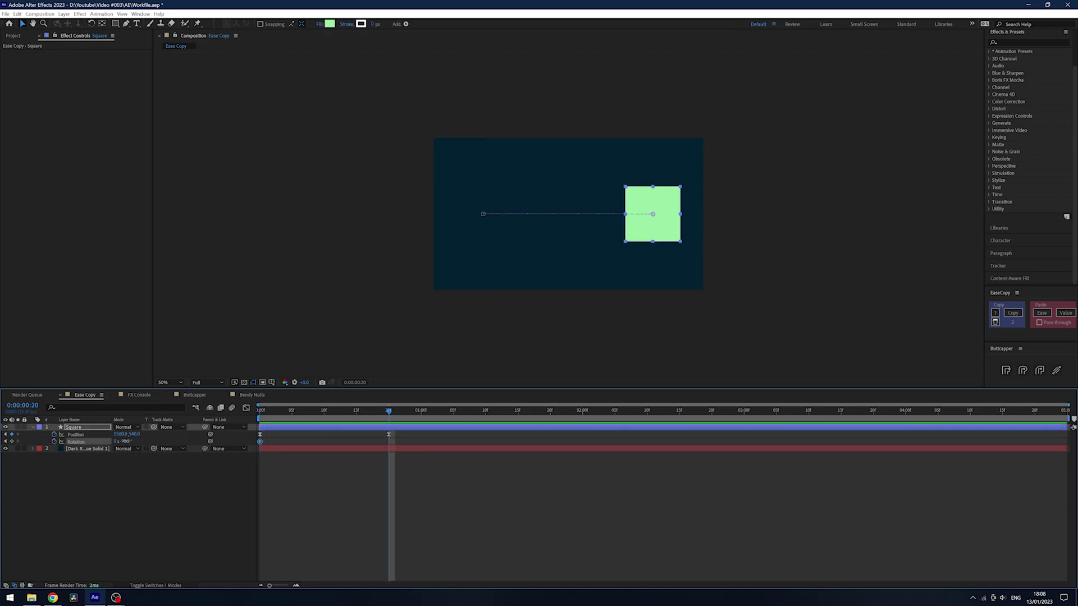
click(122, 442)
text(0)
key(Return)
key(space)
Step: Easy-ease both Rotation keyframes of the Square and lengthen their influence handles in the speed graph
drag(426, 440, 252, 450)
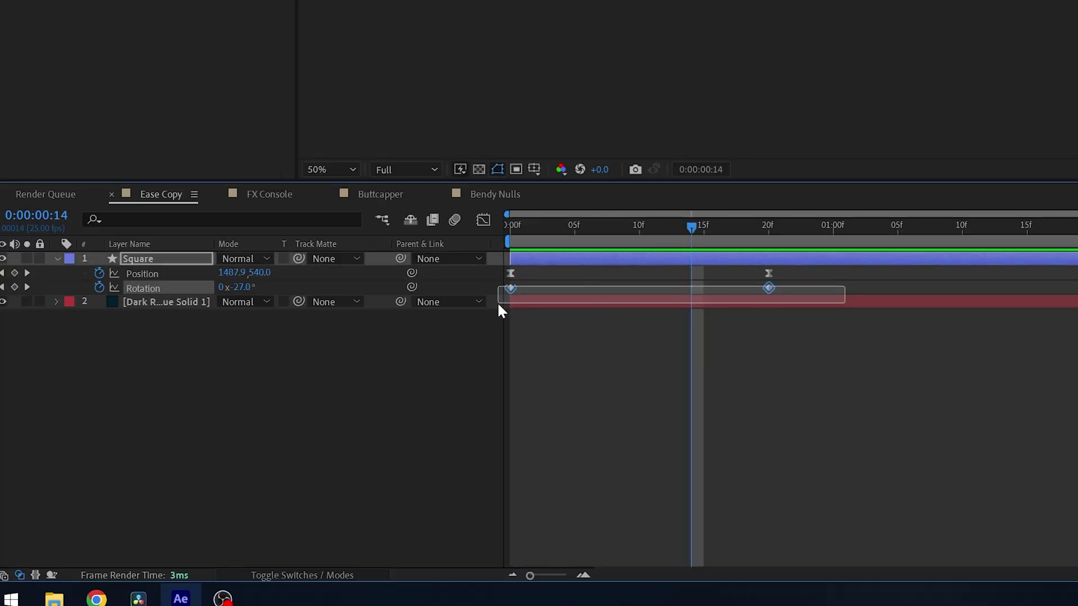
drag(497, 304, 497, 305)
click(482, 220)
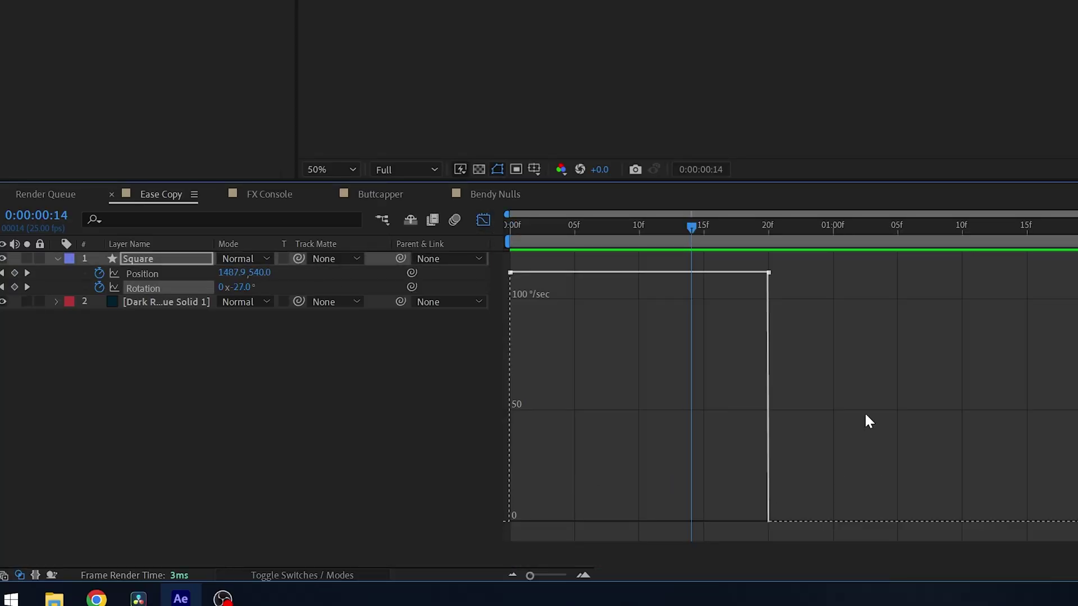
drag(885, 293, 401, 255)
key(F9)
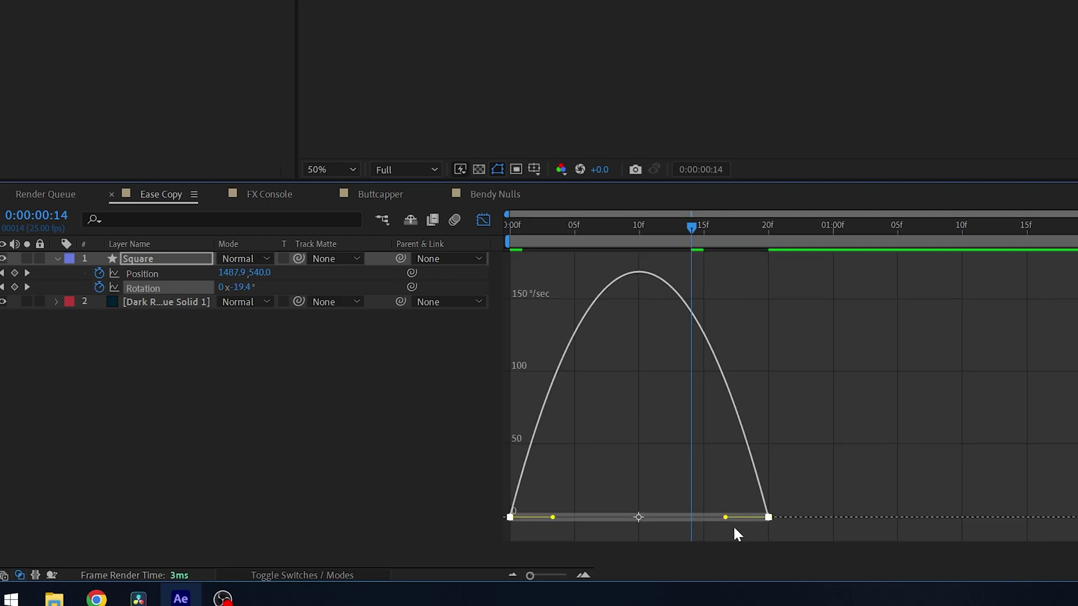
drag(725, 516, 702, 517)
drag(553, 516, 576, 515)
click(482, 219)
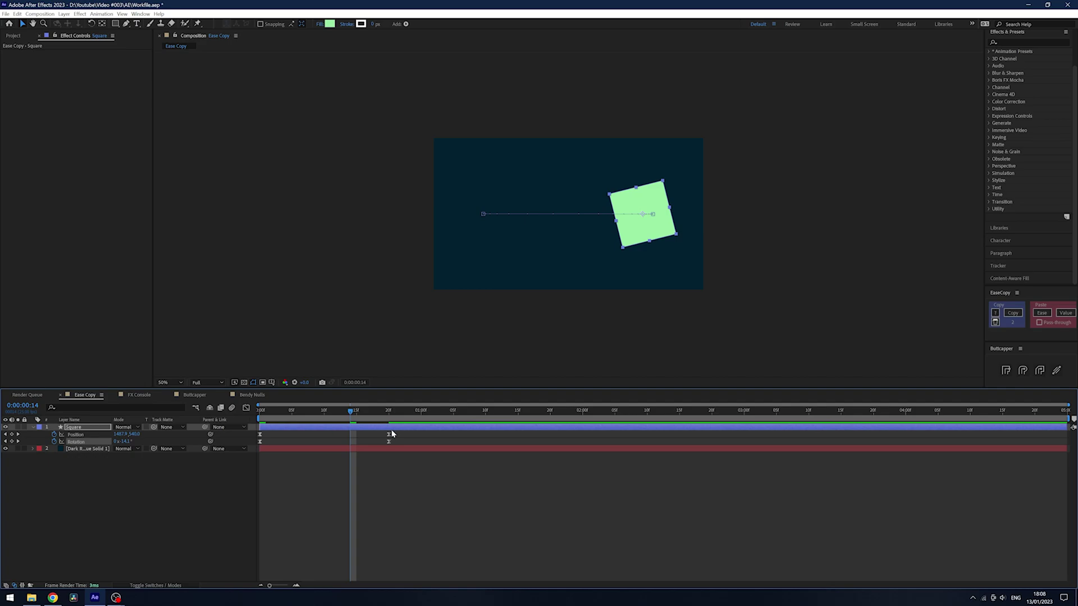
Step: Copy the ease from the Square's Position keyframes with EaseCopy, paste only the ease onto its Rotation keyframes, and preview the result
drag(412, 431, 244, 434)
click(1014, 313)
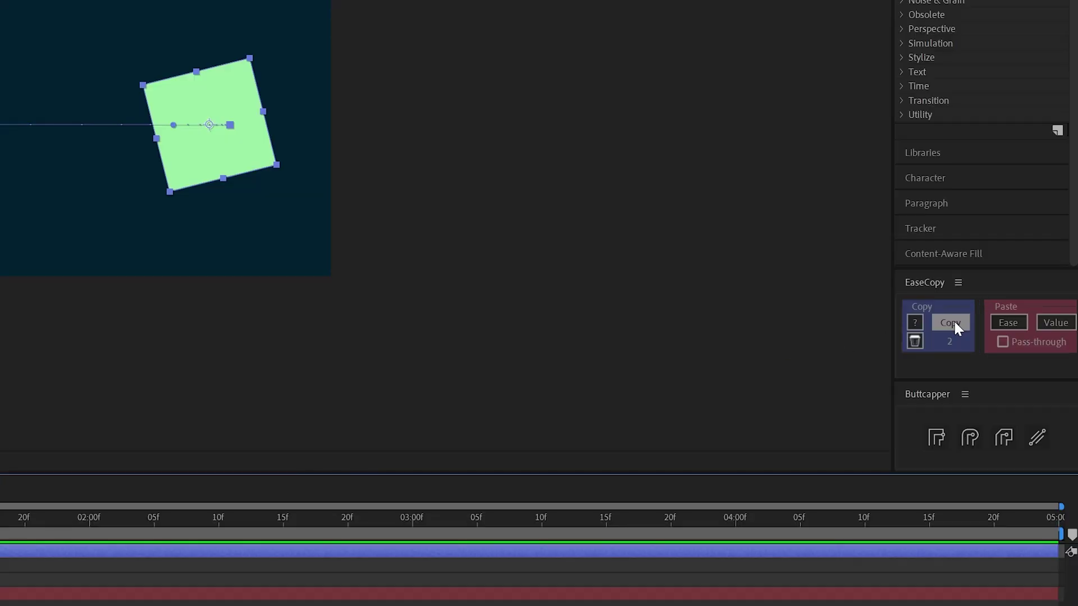
click(954, 323)
drag(414, 439, 238, 453)
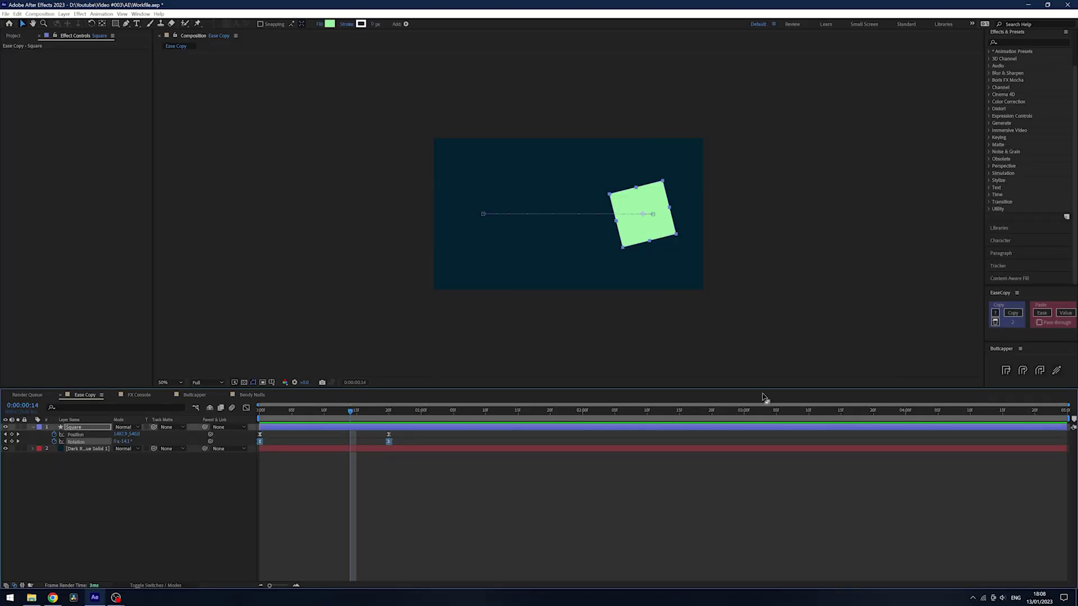
click(1041, 313)
key(space)
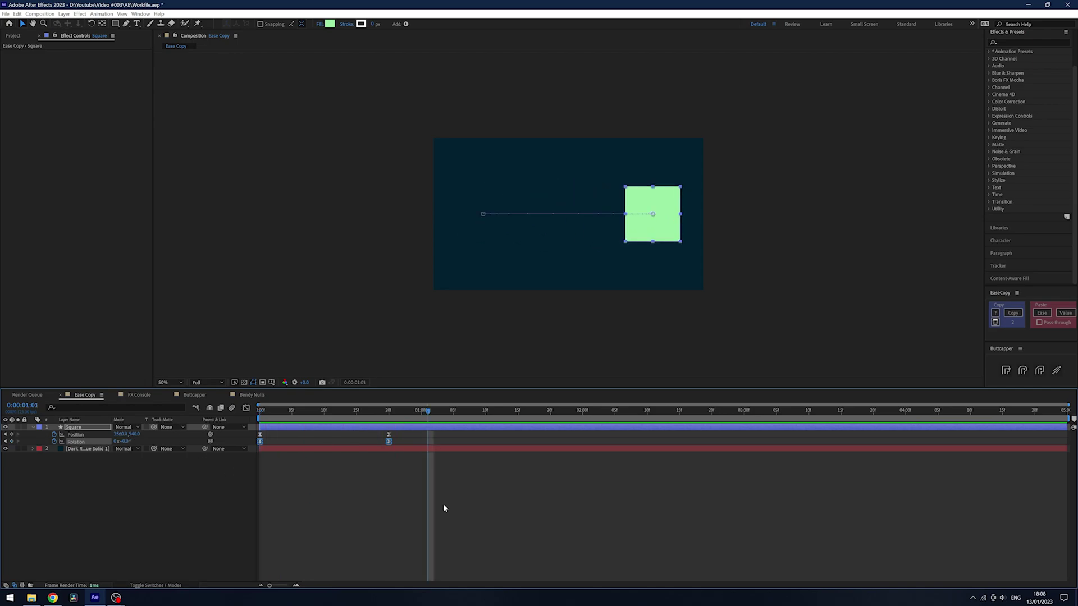
click(404, 440)
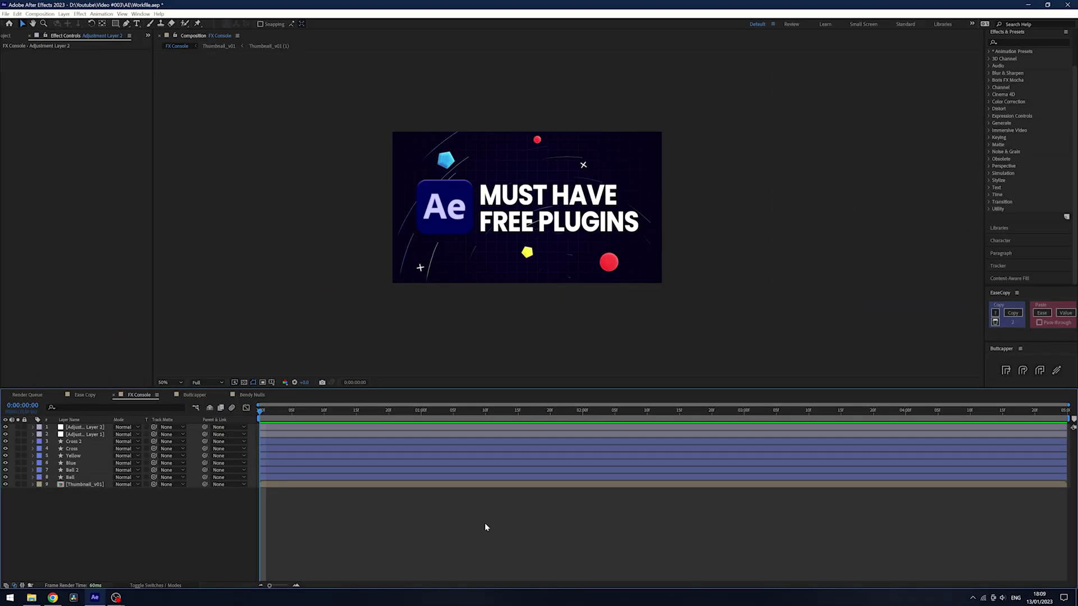
Step: With Adjustment Layer 2 selected, browse the Distort category of the effects library and collapse it again
click(94, 428)
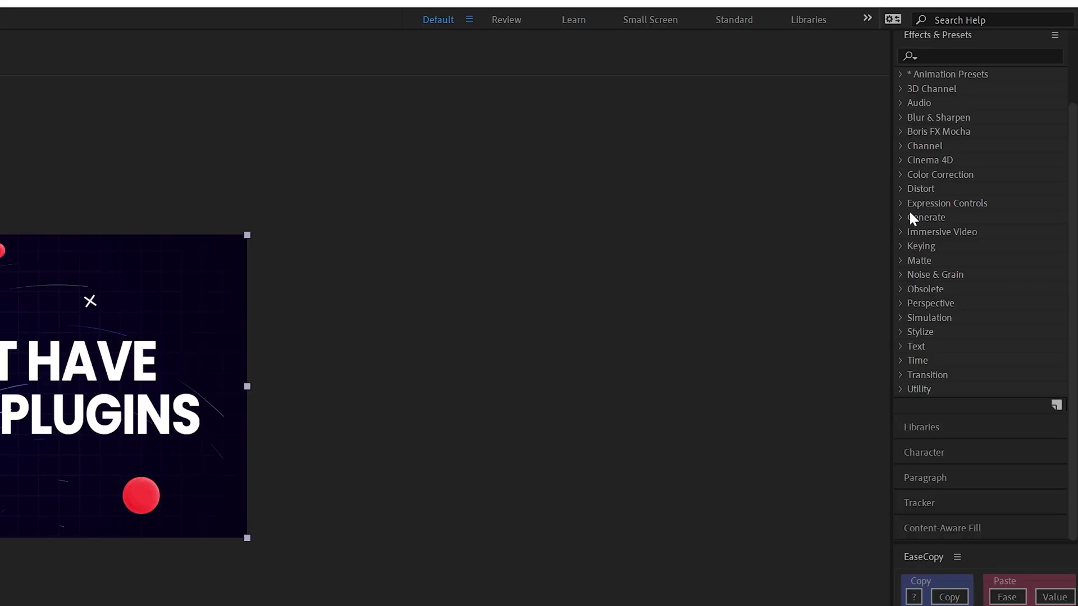
click(901, 189)
scroll(963, 314, down, 2)
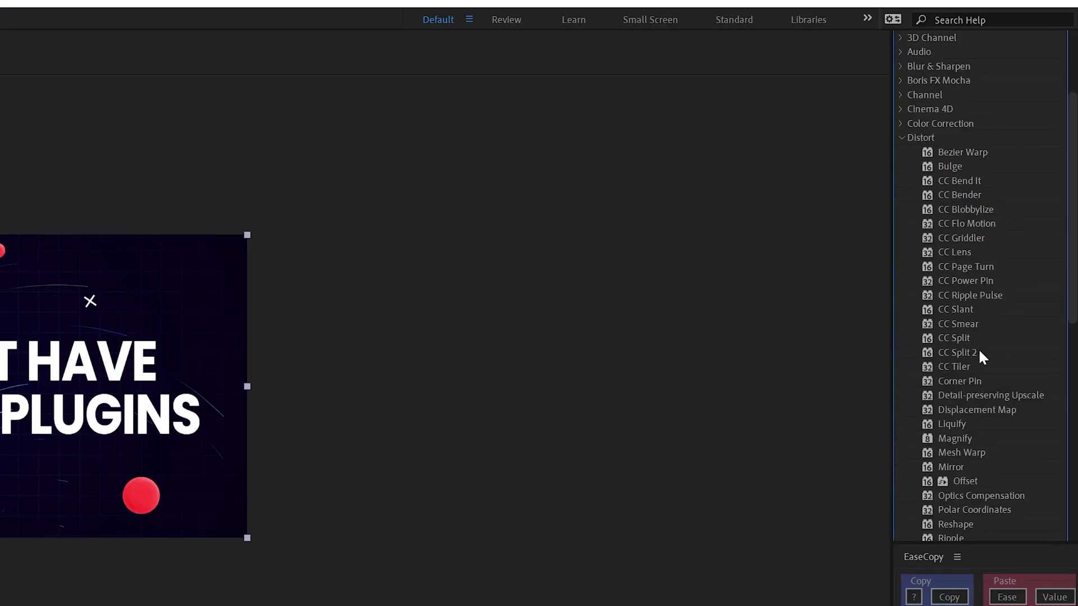
scroll(976, 373, down, 4)
scroll(981, 394, up, 8)
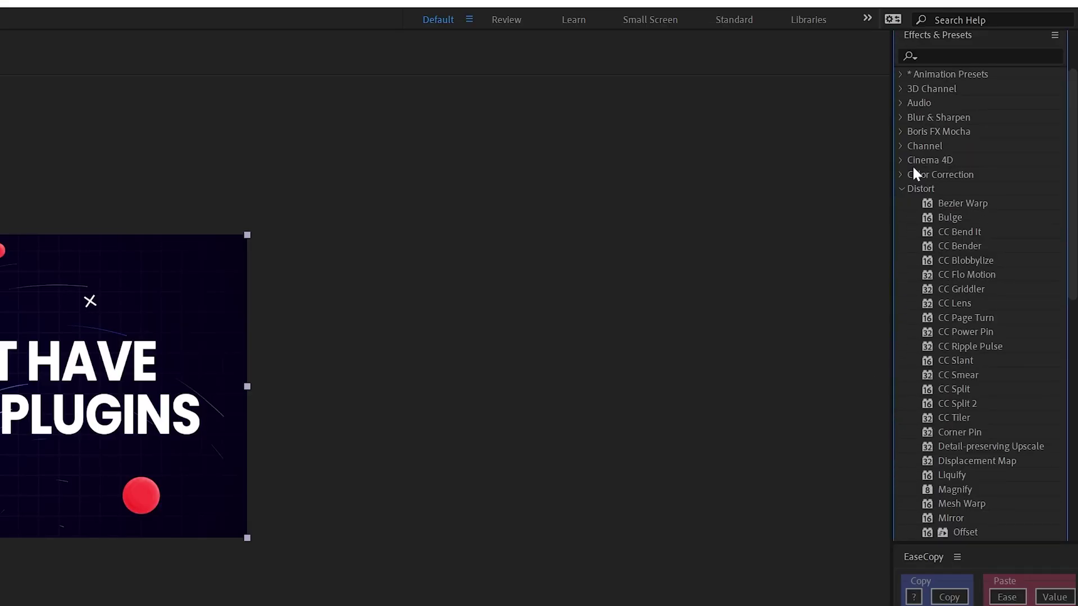
click(901, 190)
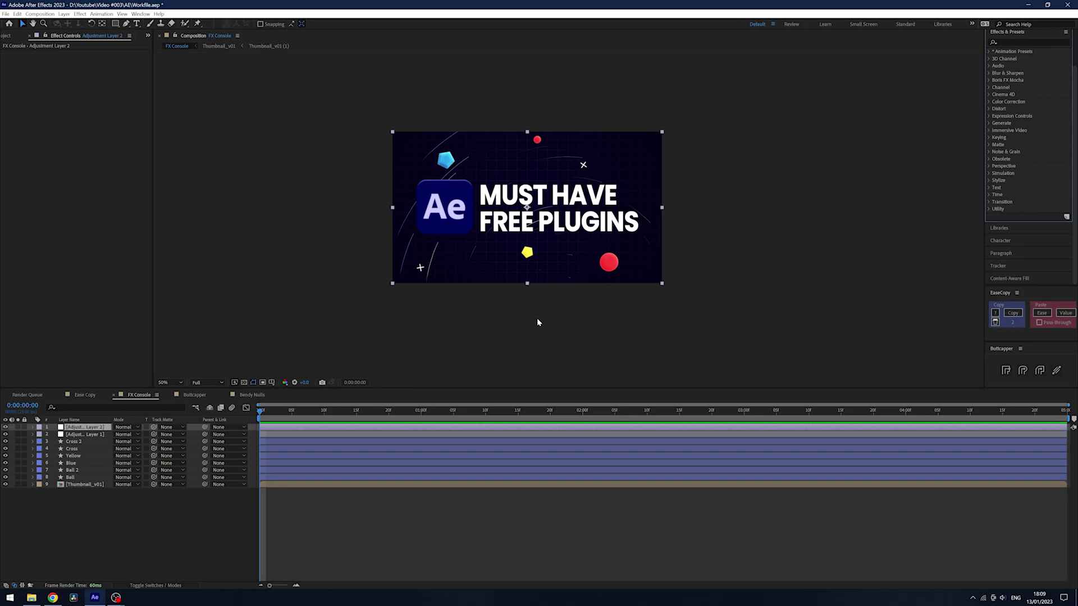
Step: Apply the Glow effect to Adjustment Layer 2 through an FX Console search for "glow", and undo a trial Glow Threshold change
key(ctrl+space)
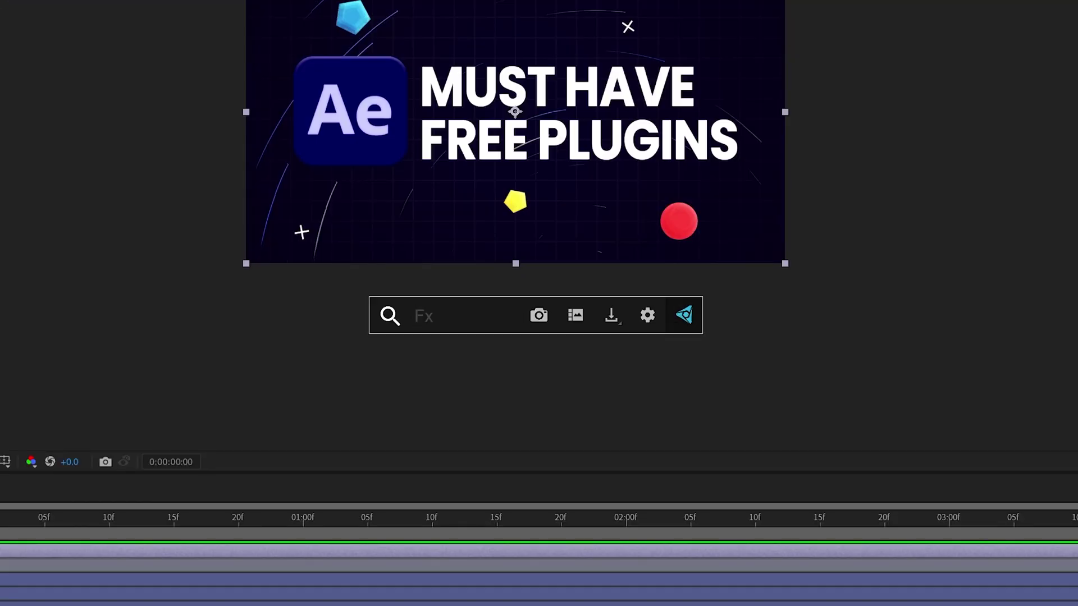
text(glow)
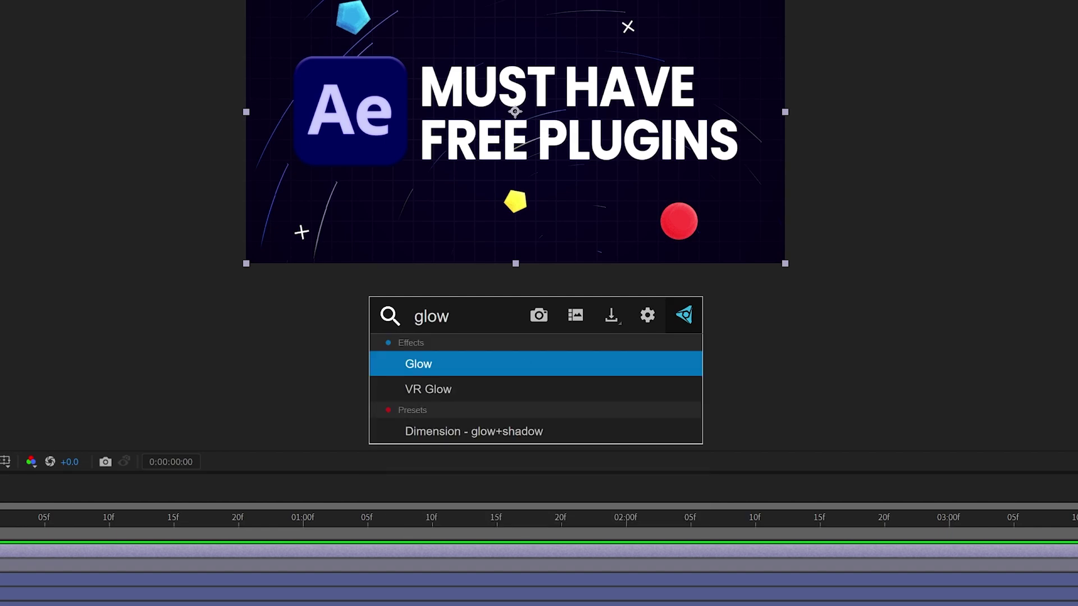
key(Return)
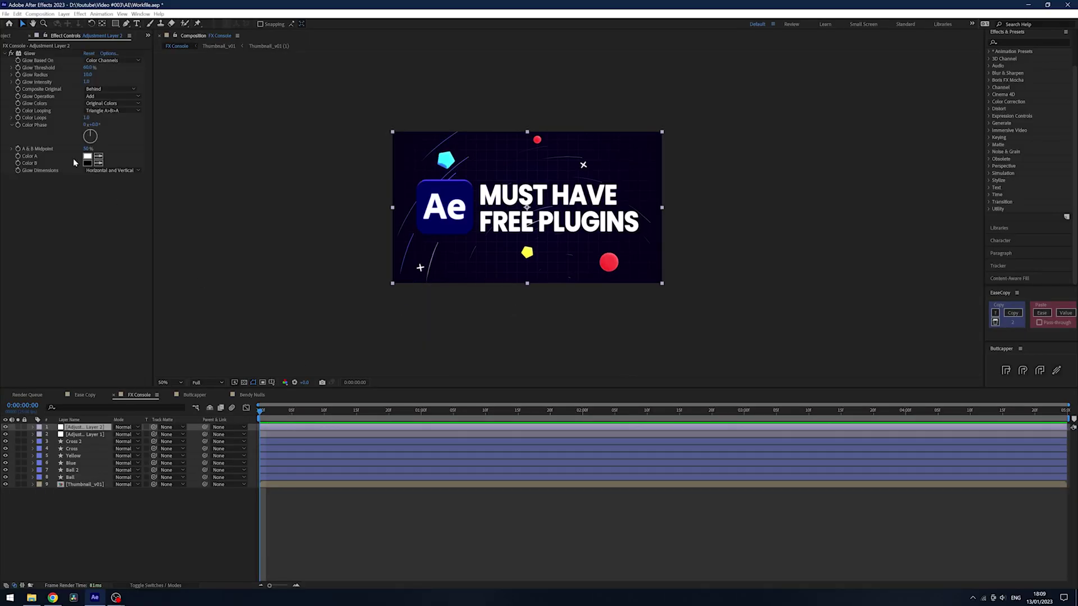
drag(88, 67, 6, 84)
key(ctrl+z)
click(31, 54)
Step: Review the launch shortcut options in the FX Console settings, leave without changes, and call up the console again
key(ctrl+space)
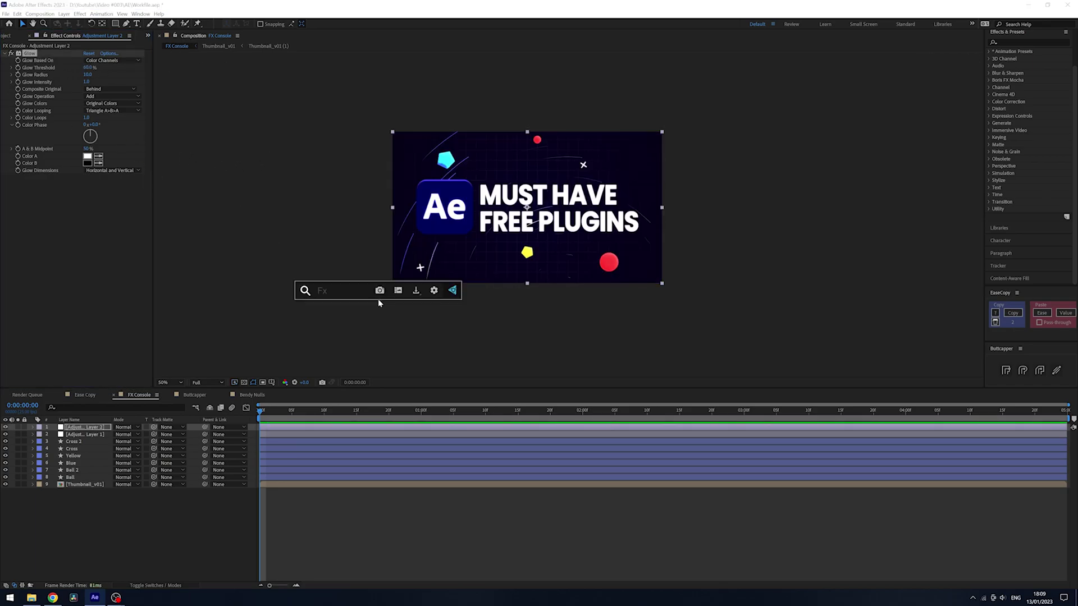
click(434, 292)
click(408, 205)
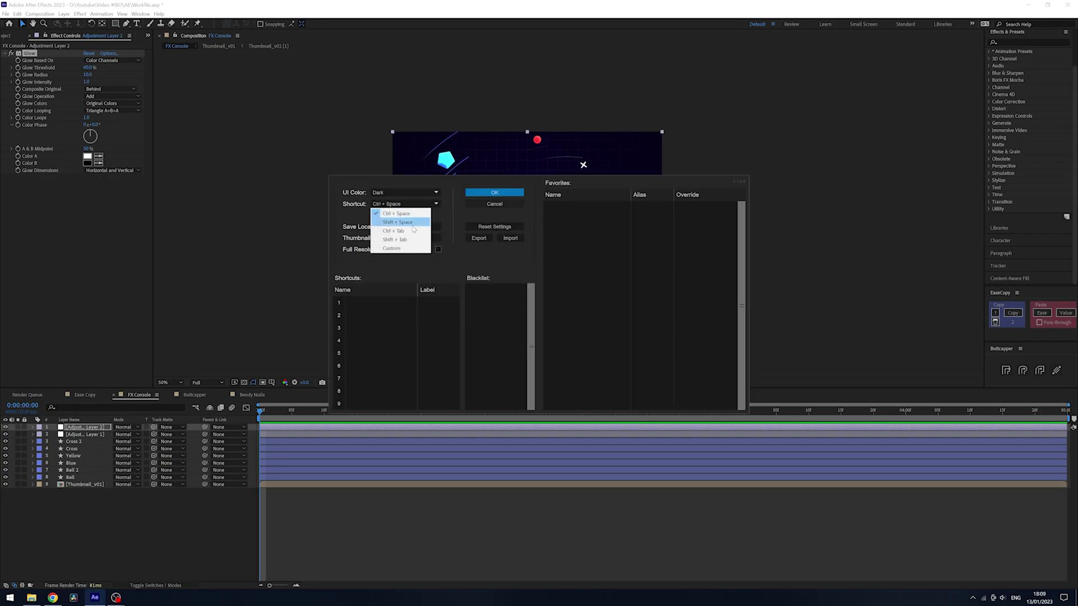
click(463, 215)
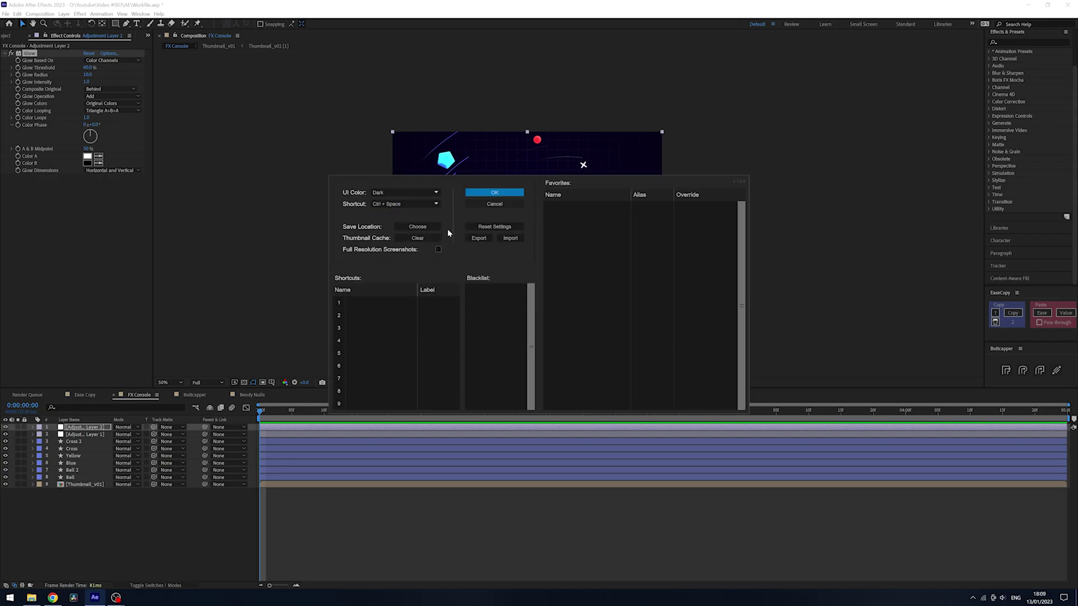
click(494, 204)
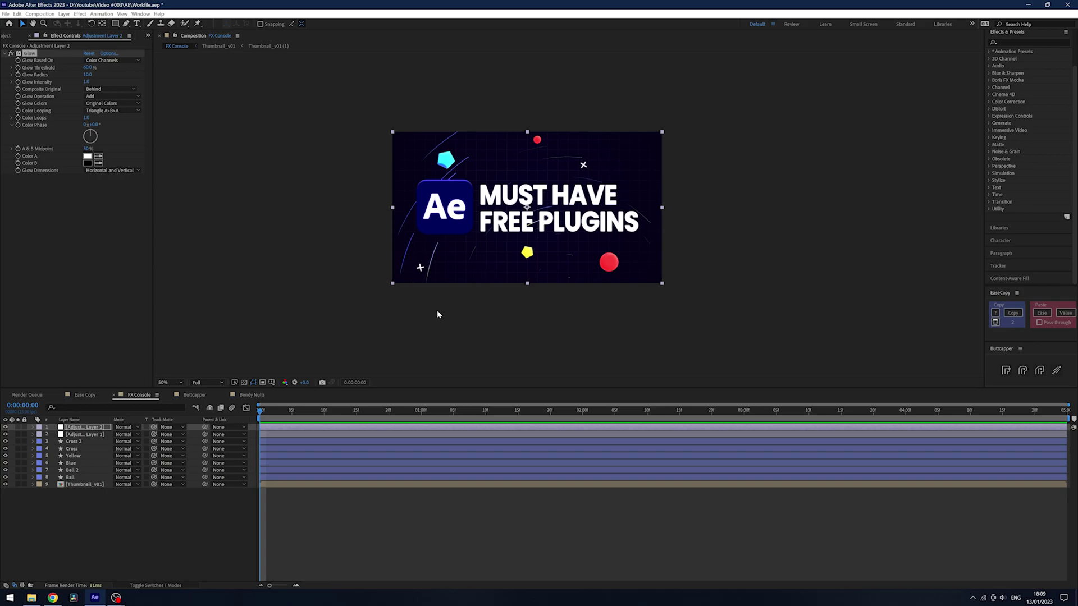
key(ctrl+space)
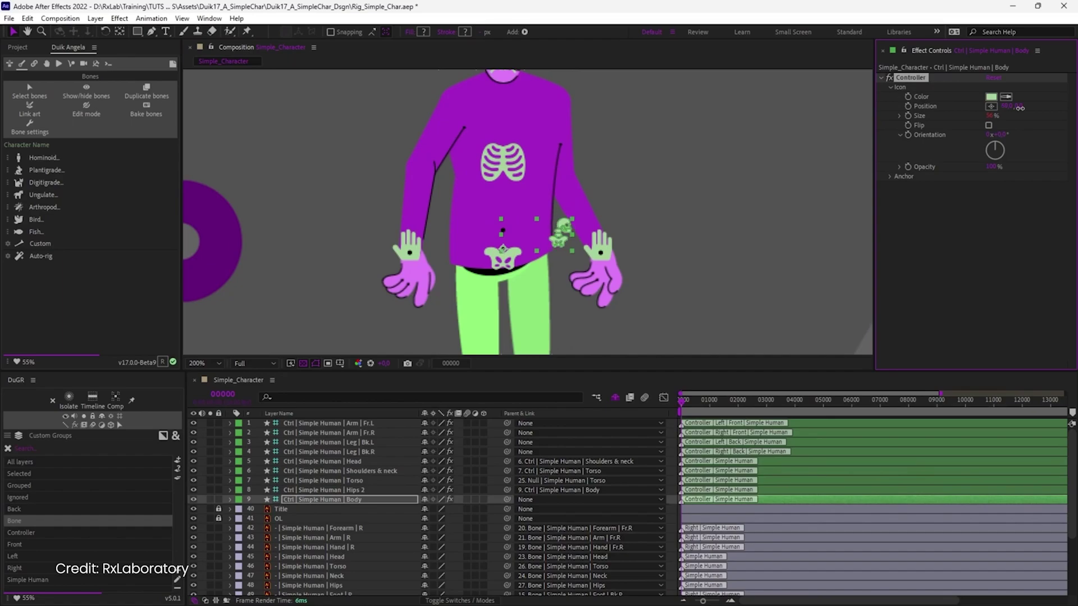
Step: Offset the Body controller's icon horizontally so it sits beside the character, beyond the hand
drag(1028, 109, 1065, 108)
right_click(1065, 108)
click(1057, 100)
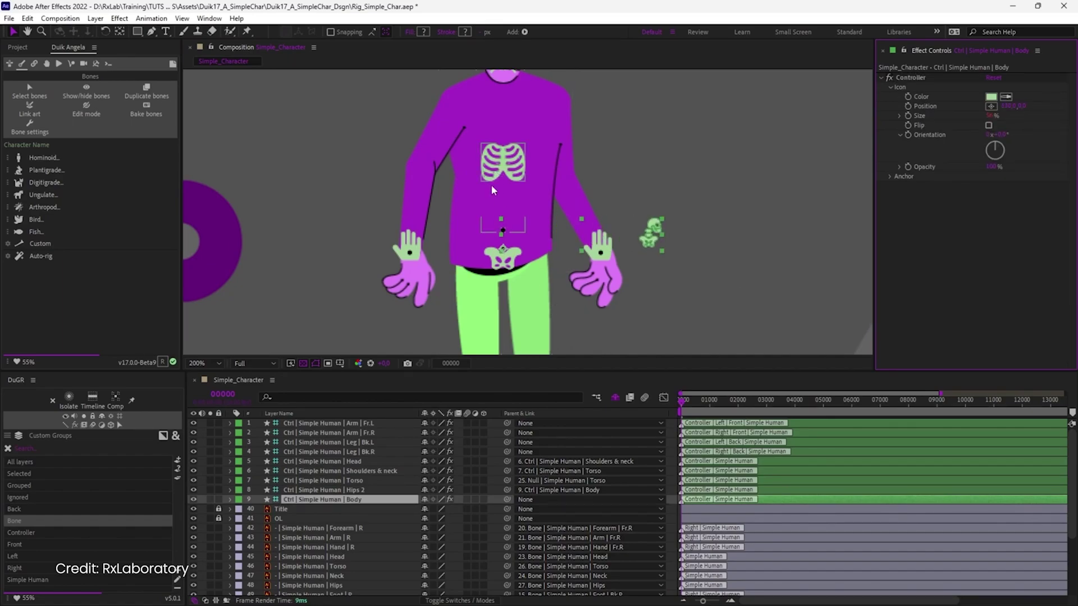
Step: Shift the icon positions of the Arm Fr.R and Arm Fr.L controllers outward, away from the character's hands
click(416, 255)
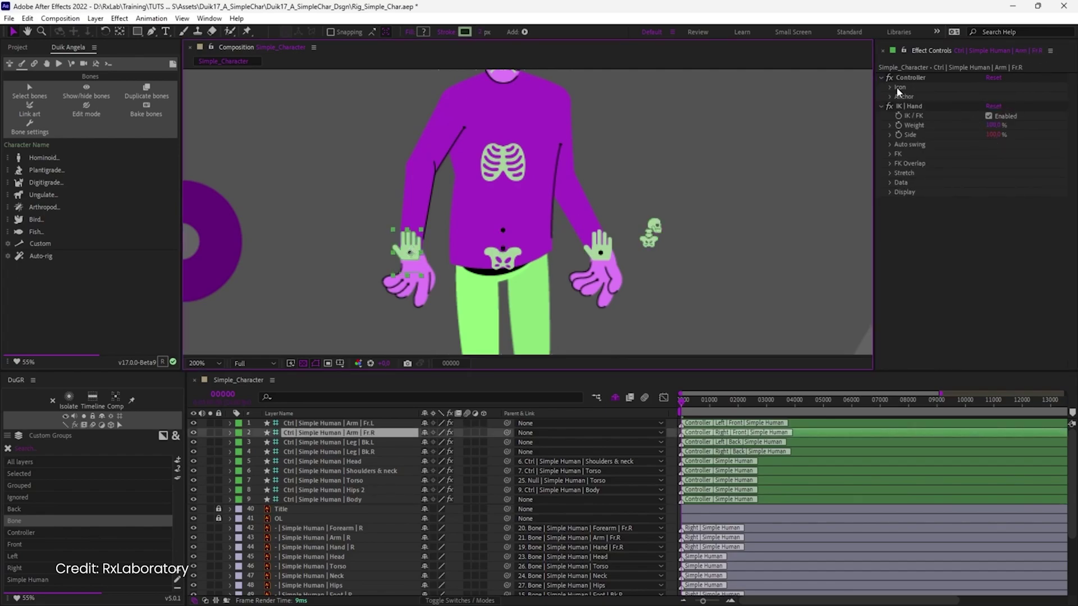
drag(1002, 106, 988, 105)
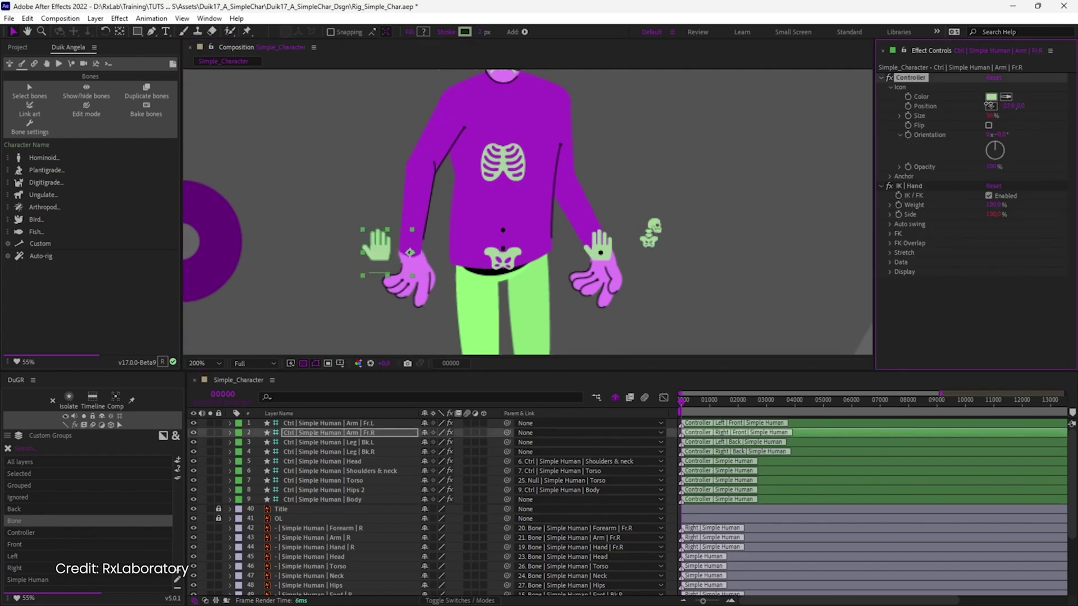
click(607, 251)
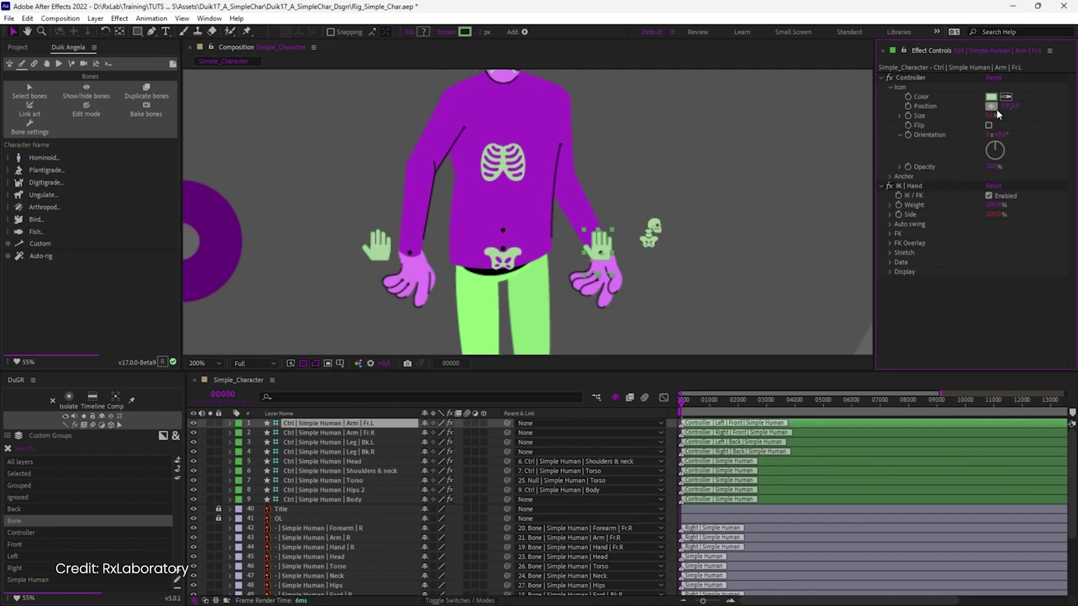
drag(1001, 106, 989, 133)
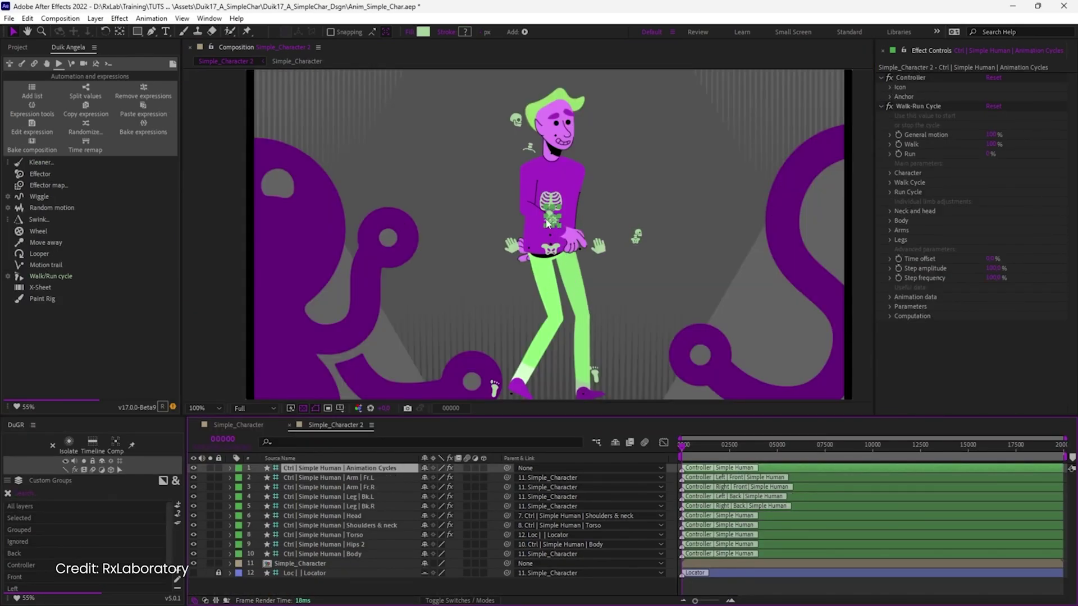
Step: Move the Animation Cycles controller clear of the character and hide the controller layers from Arm Fr.L through Body
drag(547, 223, 431, 169)
click(309, 478)
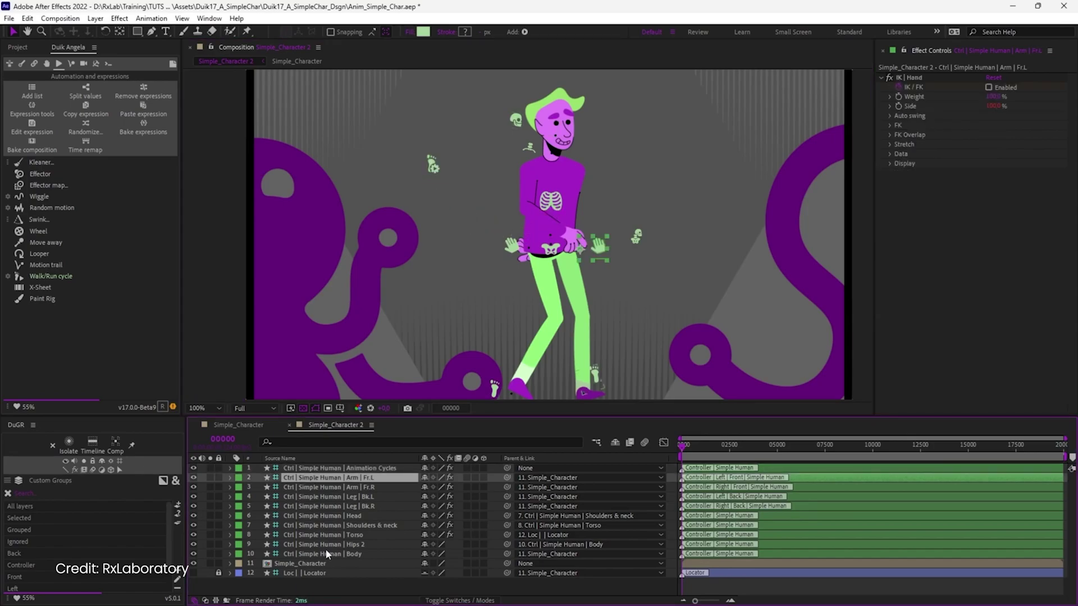
shift+click(326, 553)
click(194, 553)
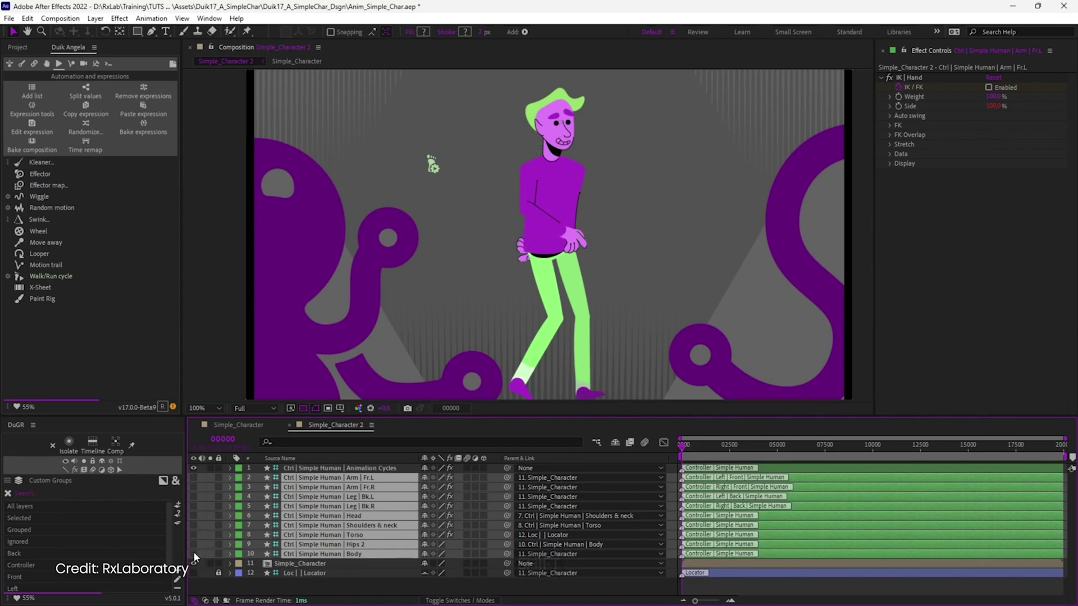
click(205, 520)
scroll(587, 267, down, 1)
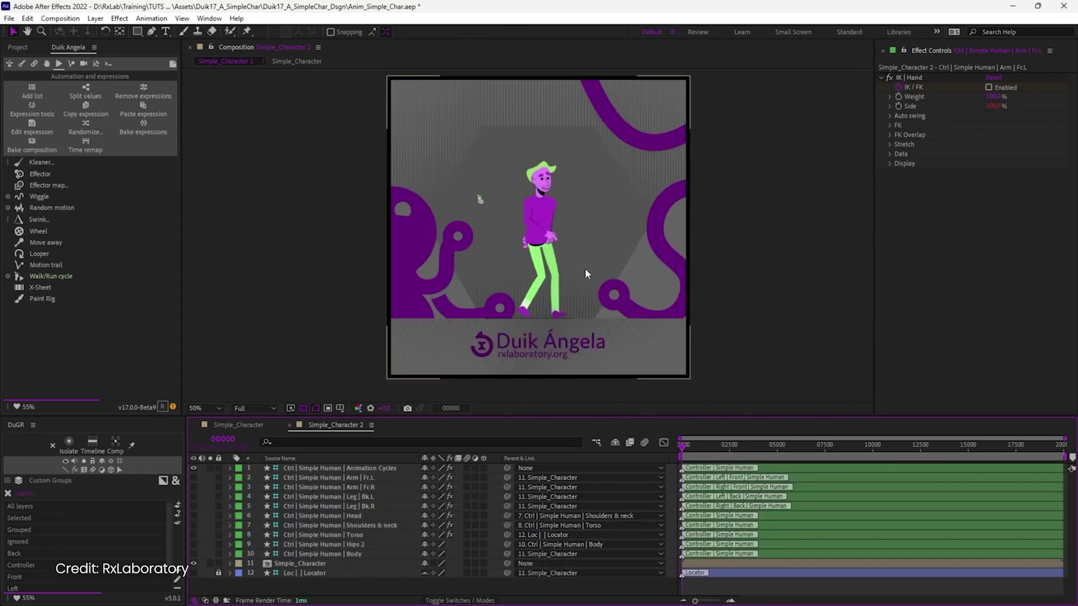
drag(587, 267, 580, 280)
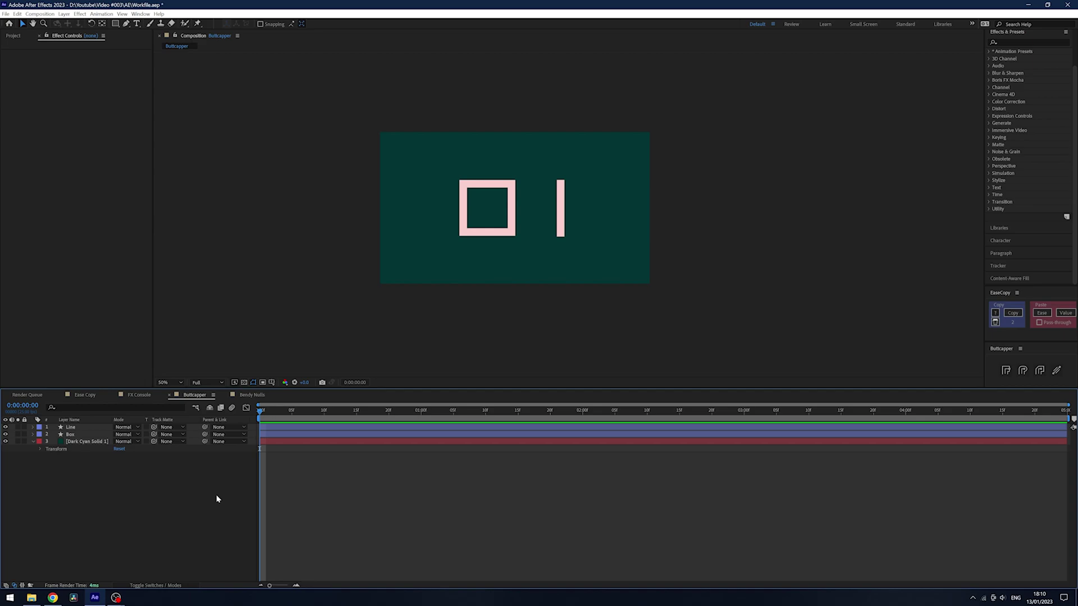
Step: Select the Line shape layer and reveal its modified path and stroke properties in the timeline
click(95, 434)
click(102, 470)
click(86, 435)
click(559, 222)
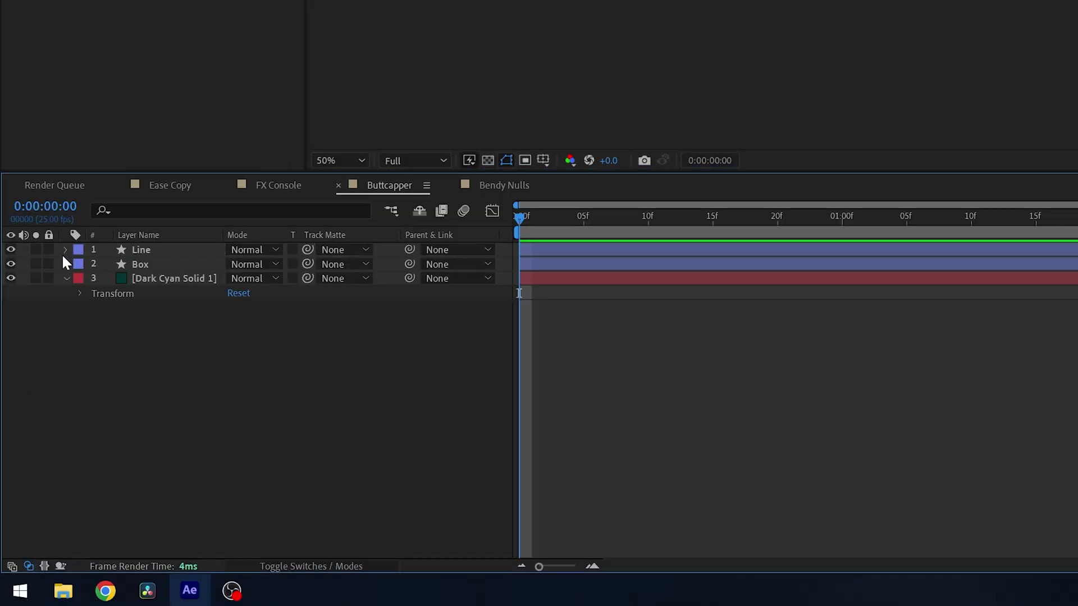
click(33, 428)
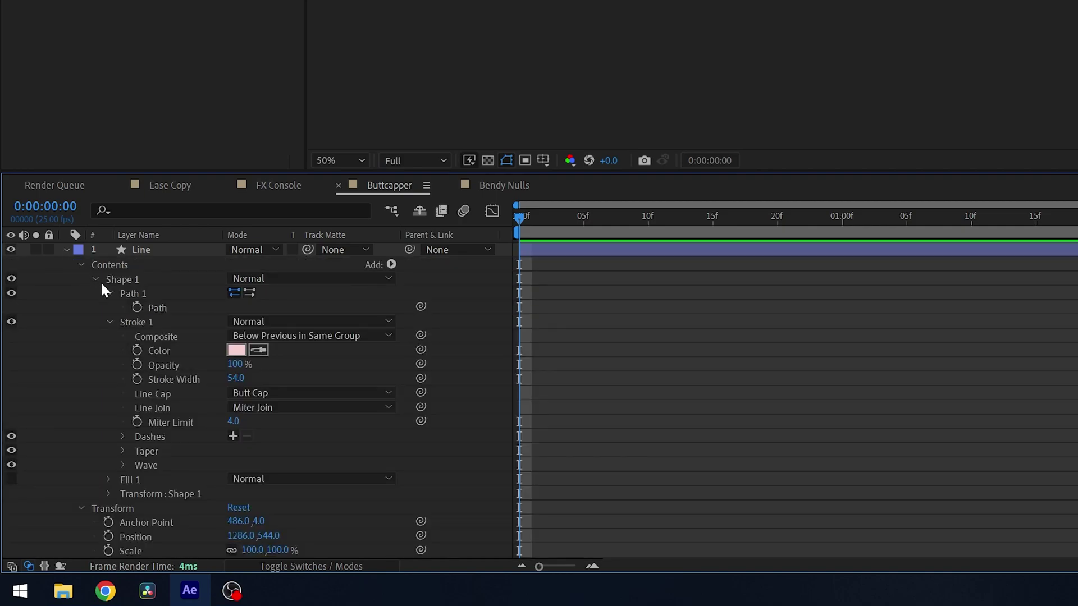
click(162, 250)
key(u)
key(u)
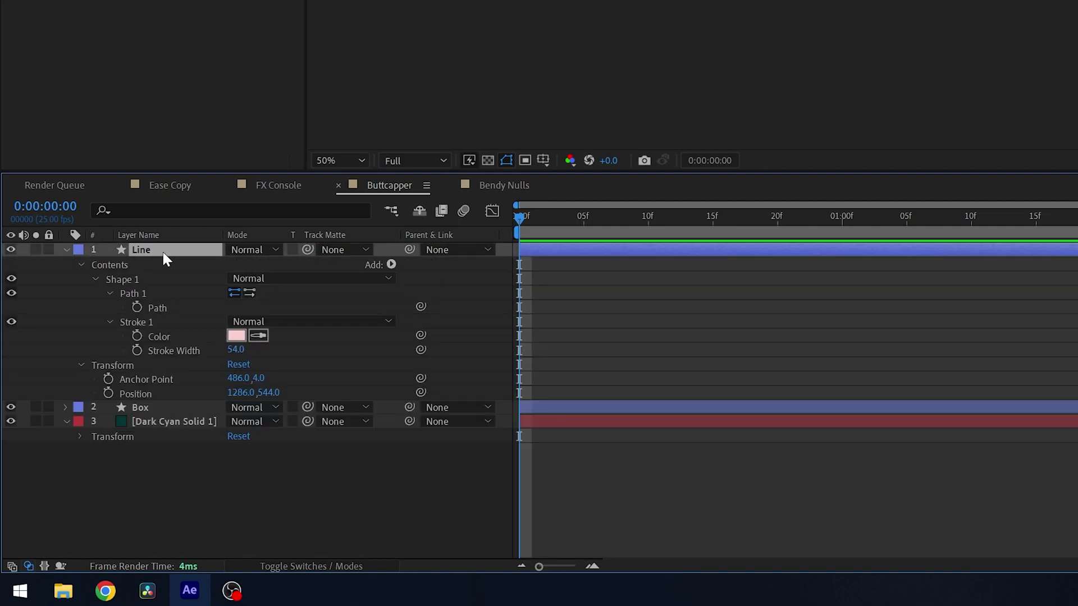
click(109, 293)
click(110, 293)
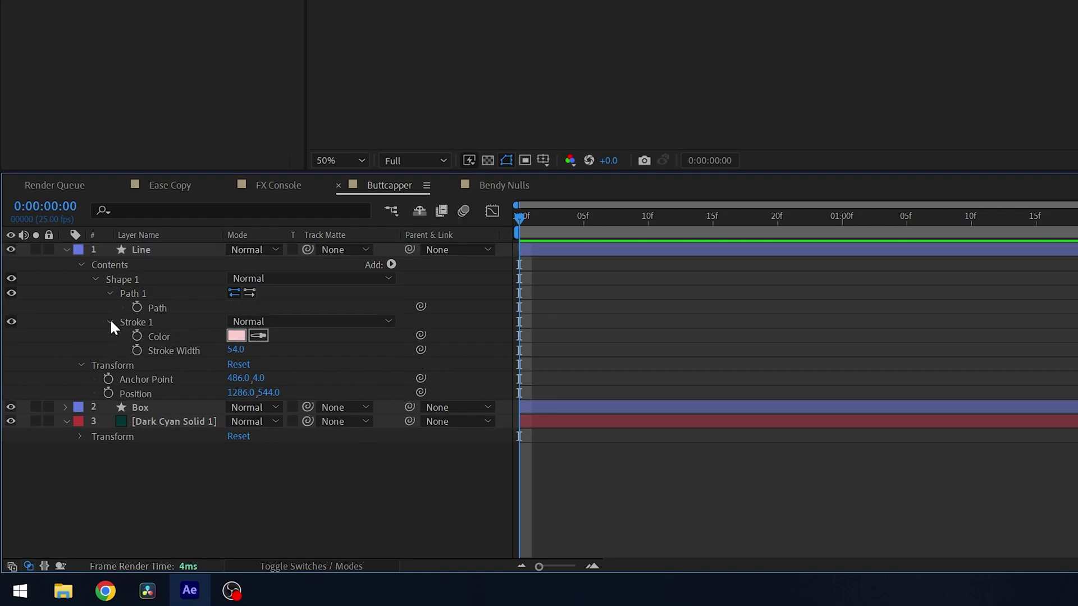
Step: Try Round Cap as the Line stroke's line cap, undo it, and collapse the layer's properties
click(110, 321)
click(277, 394)
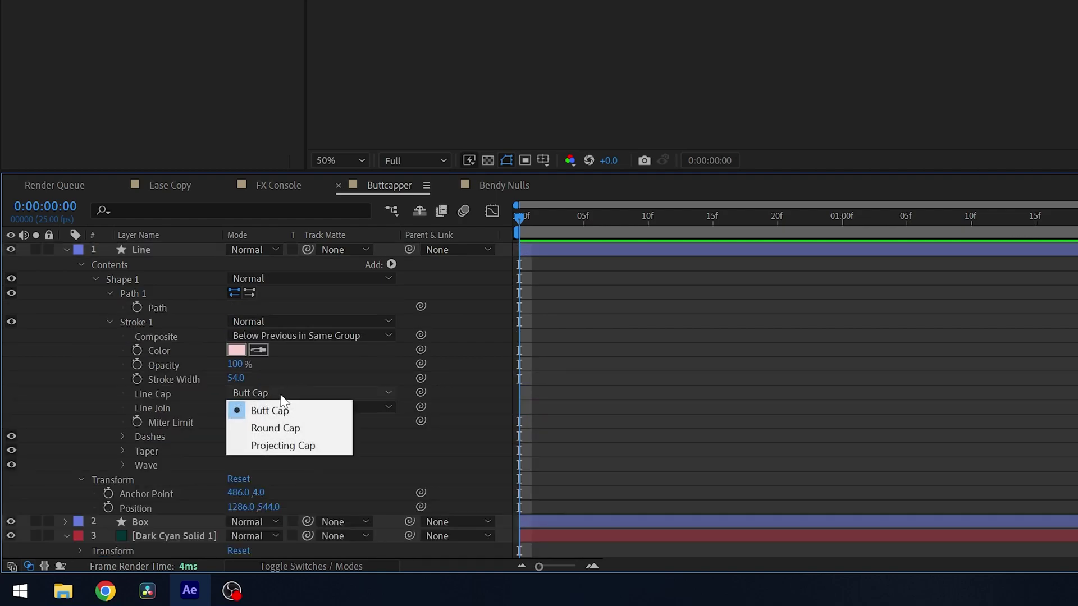
click(301, 431)
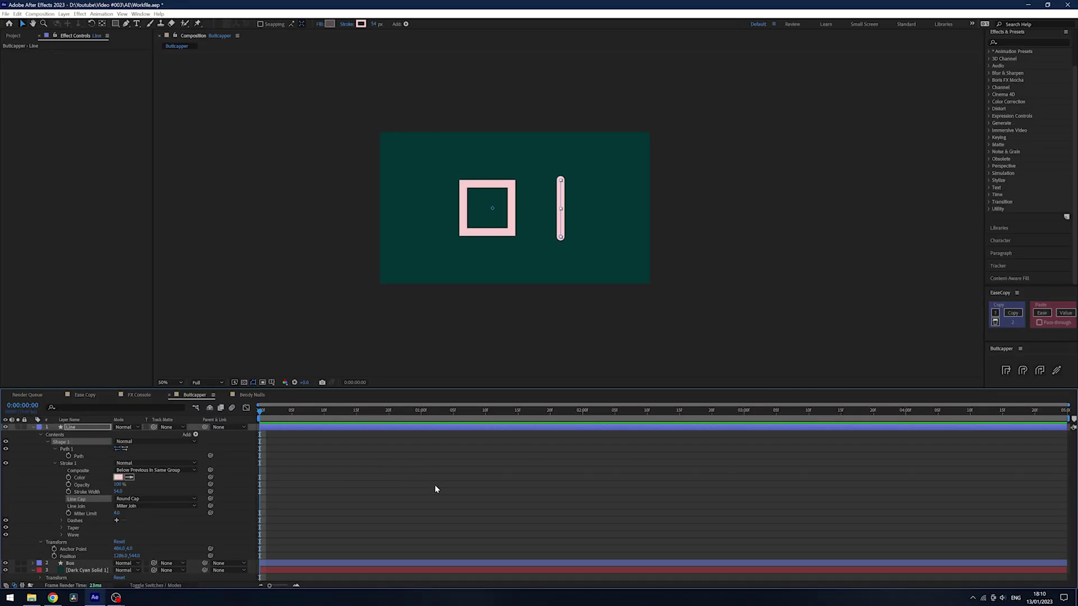
key(ctrl+z)
key(u)
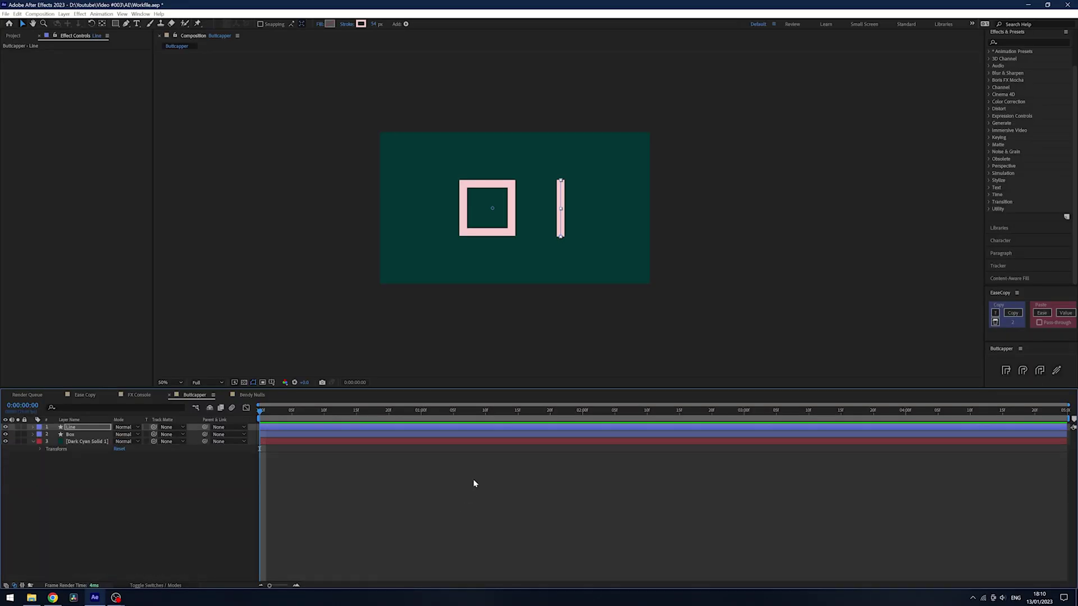
Step: Use Buttcapper to give the Line stroke round caps and apply round caps and joins to the Line and Box layers together
click(1022, 372)
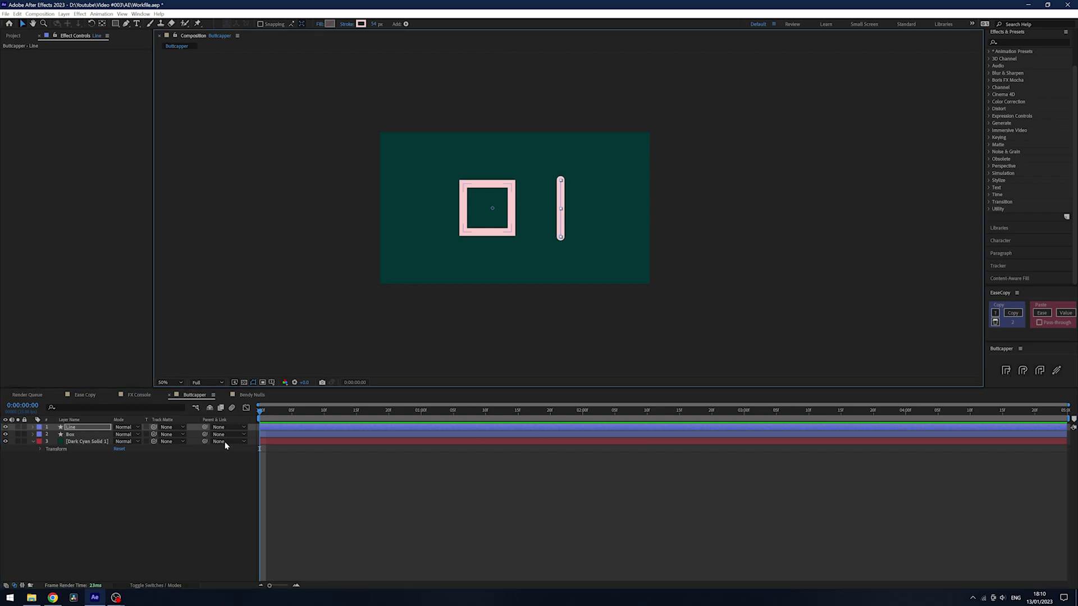
shift+click(87, 434)
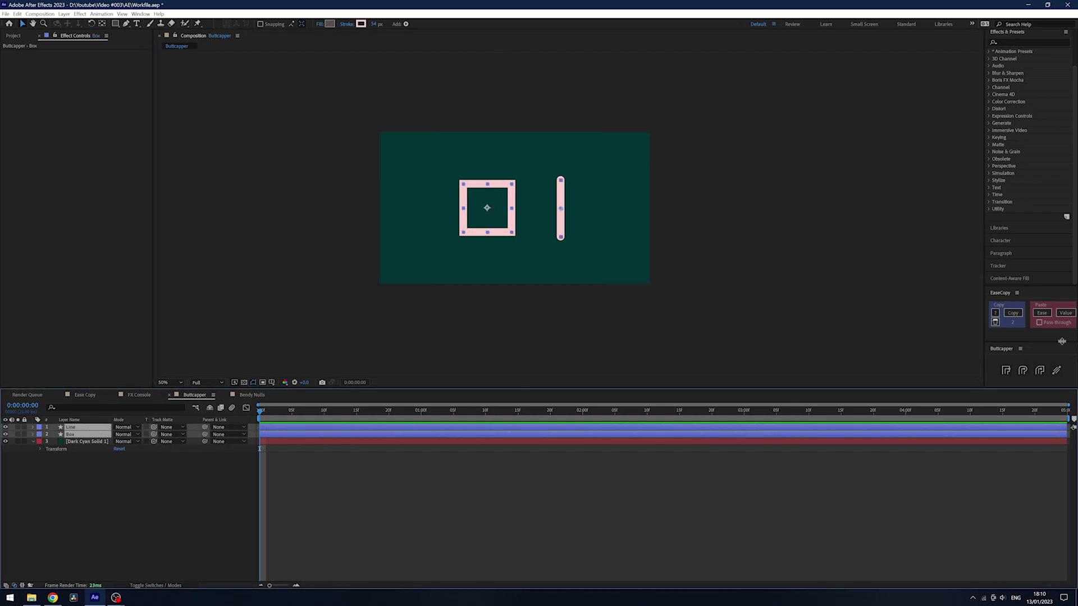
click(1023, 370)
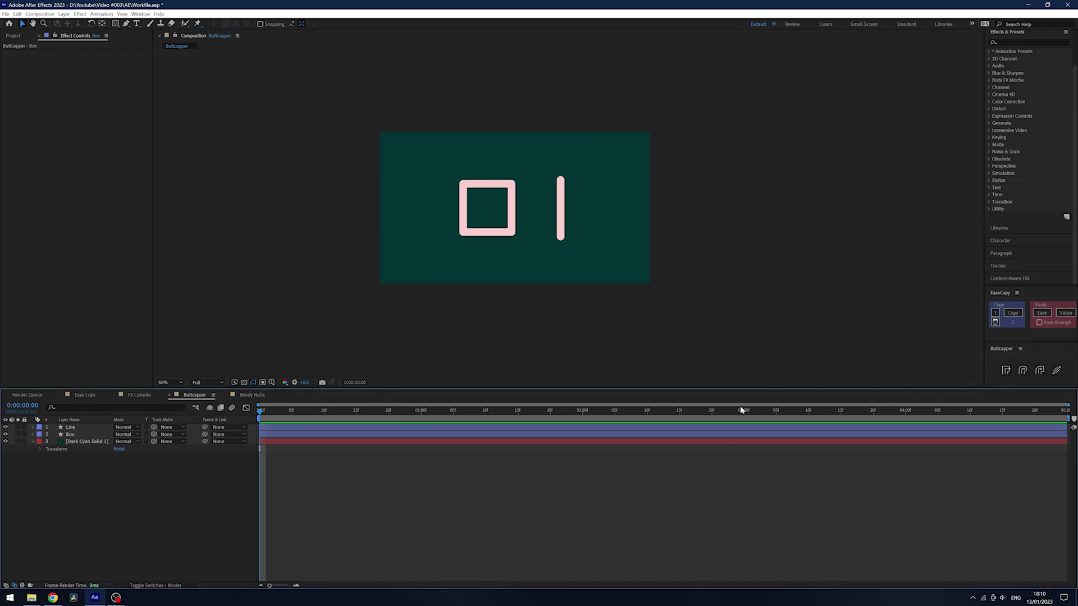
Step: Set the Box stroke's line join to Miter Join, choose its line cap again, and collapse and deselect the layer
click(70, 434)
key(u)
key(u)
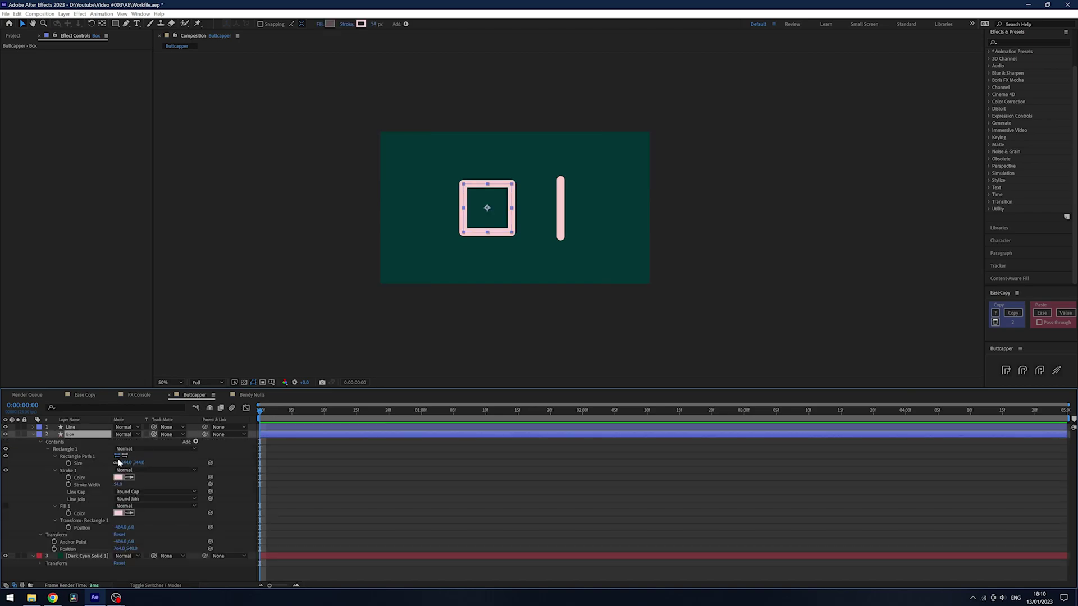
click(151, 498)
click(146, 506)
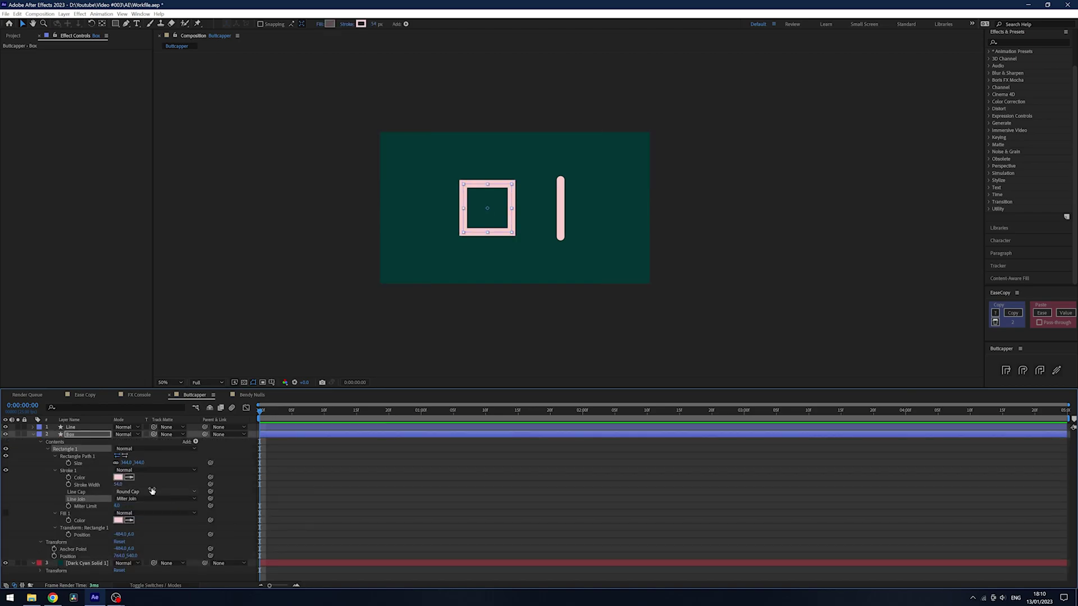
click(152, 491)
click(150, 505)
key(u)
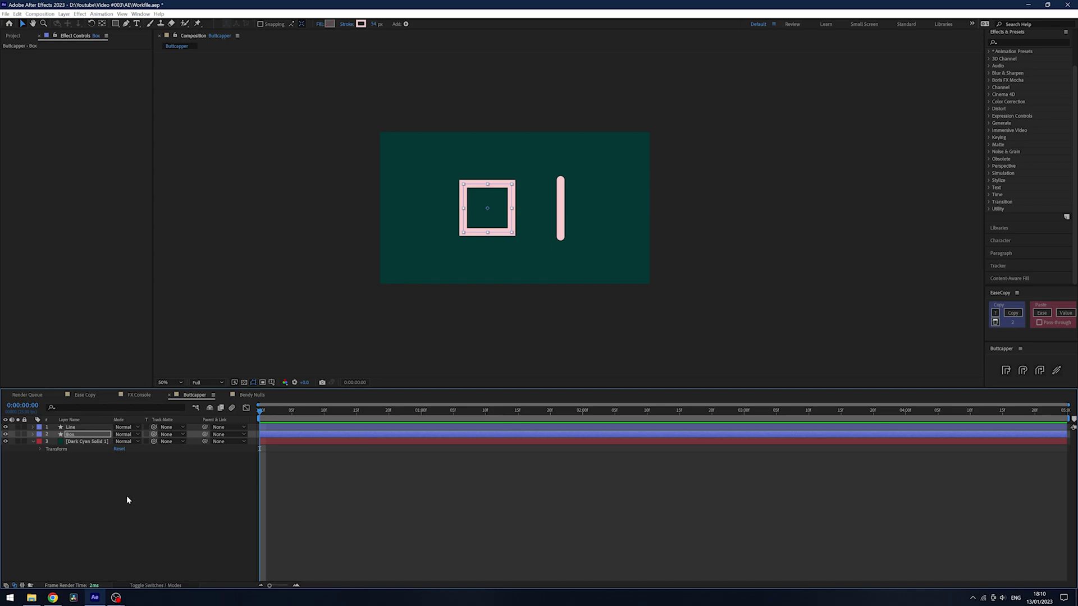
click(127, 500)
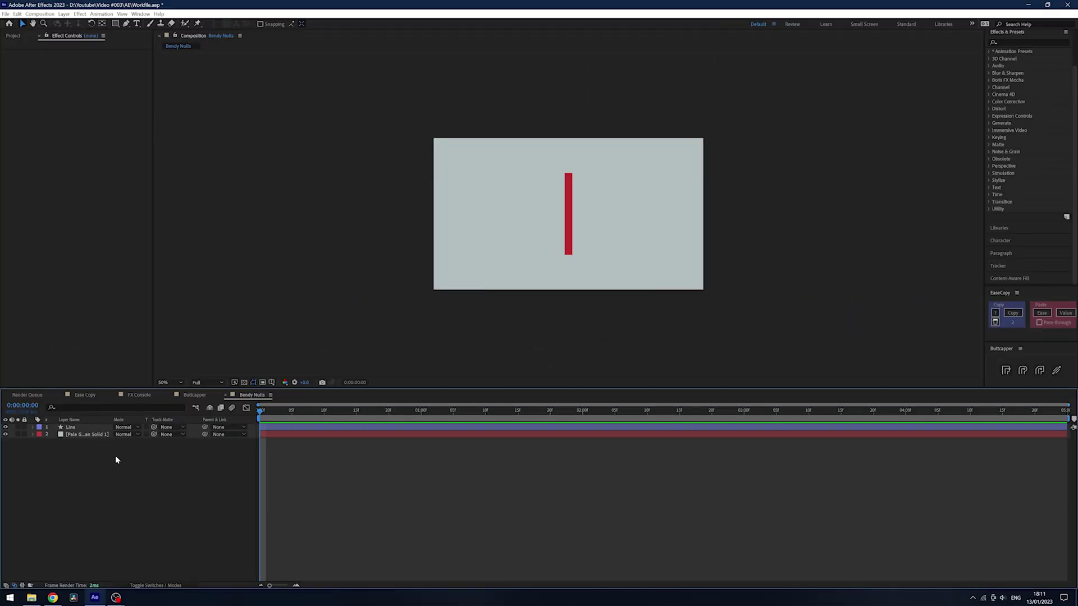
Step: Show the timeline's layer switches and create start and end nulls for the Line shape with the Bendy Nulls script
click(102, 428)
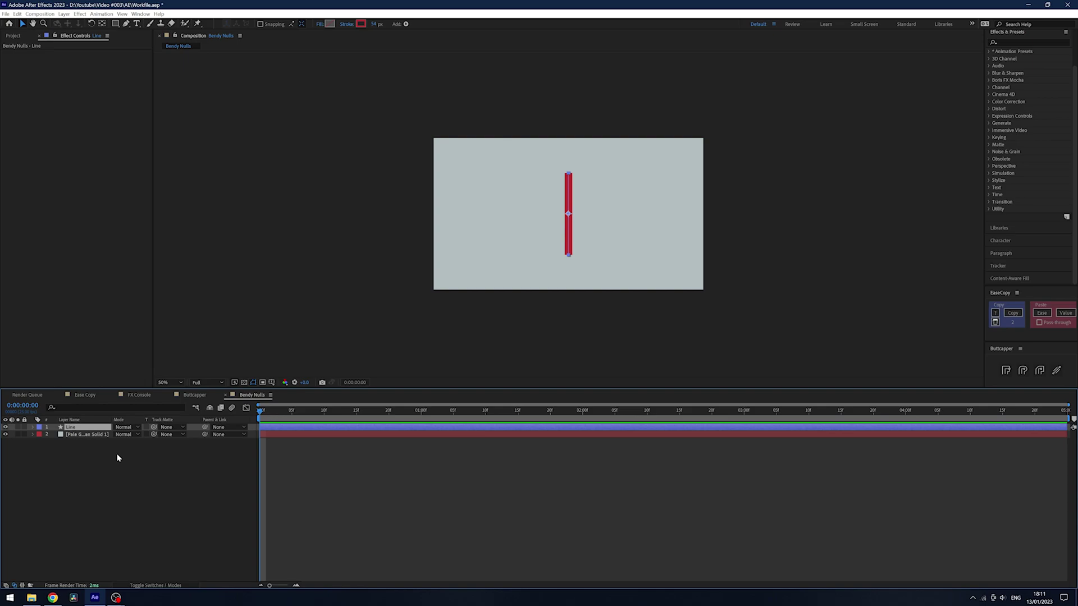
click(163, 586)
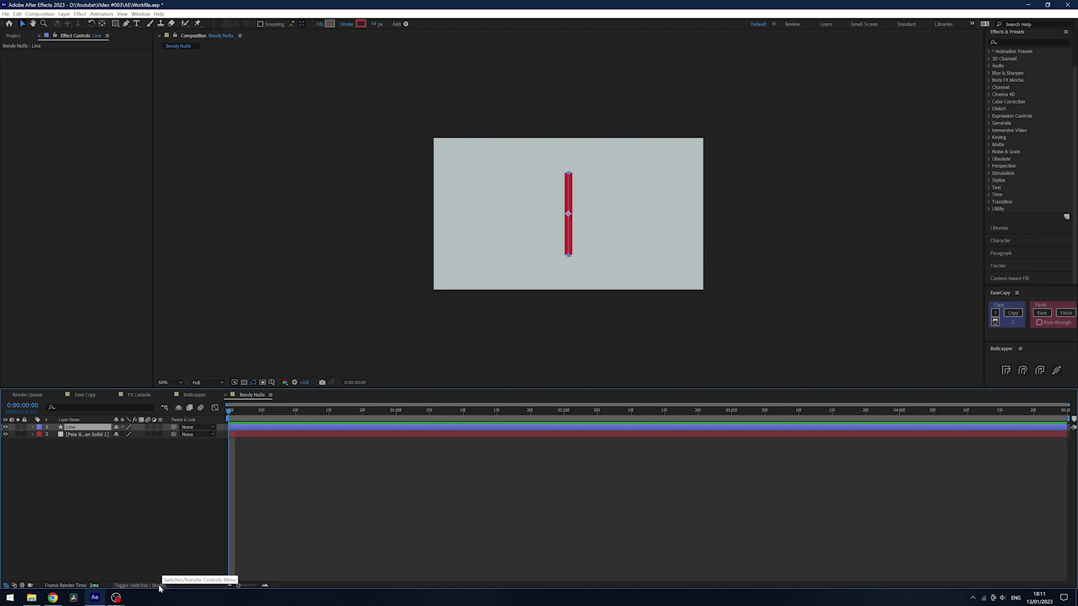
click(135, 479)
click(86, 426)
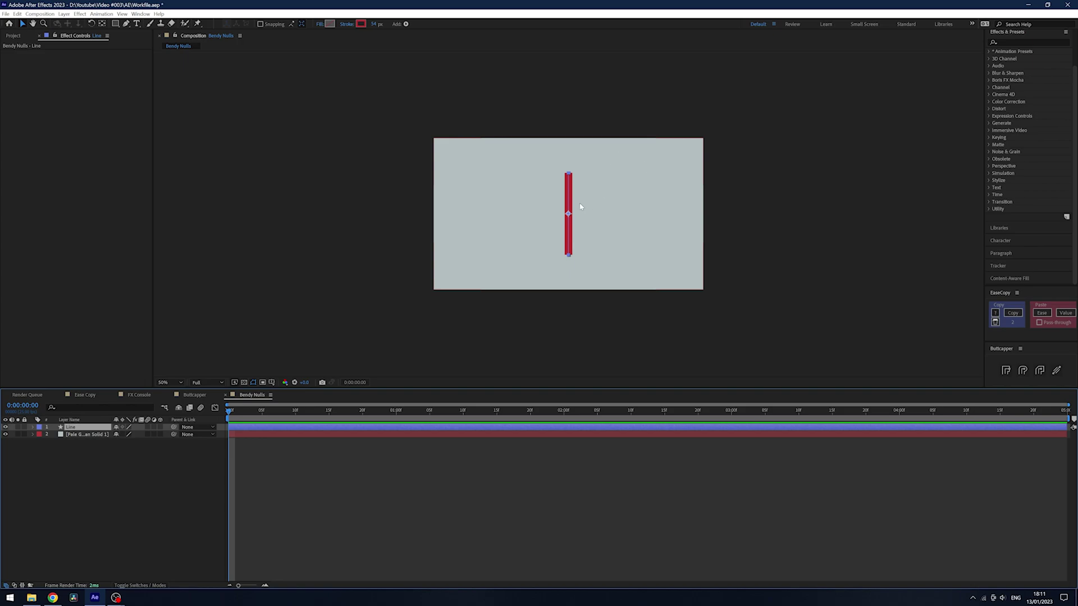
click(141, 14)
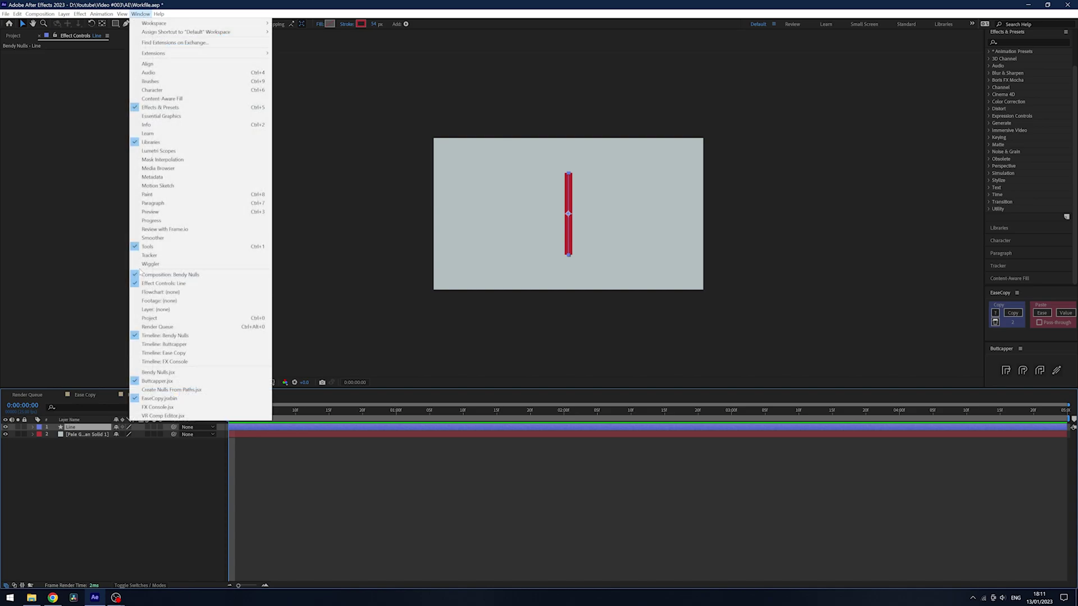
click(160, 373)
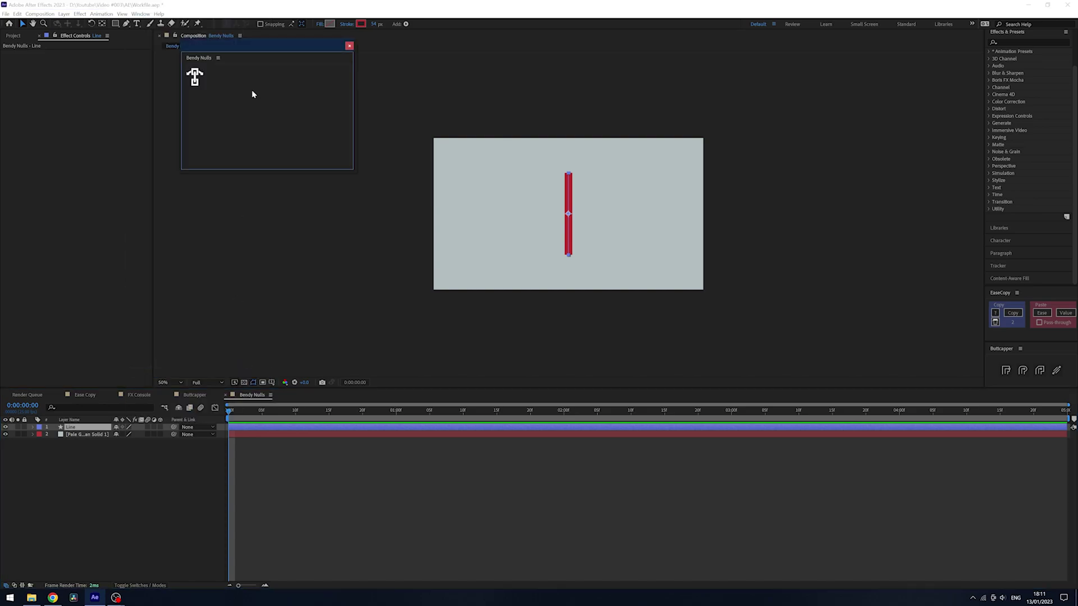
click(194, 77)
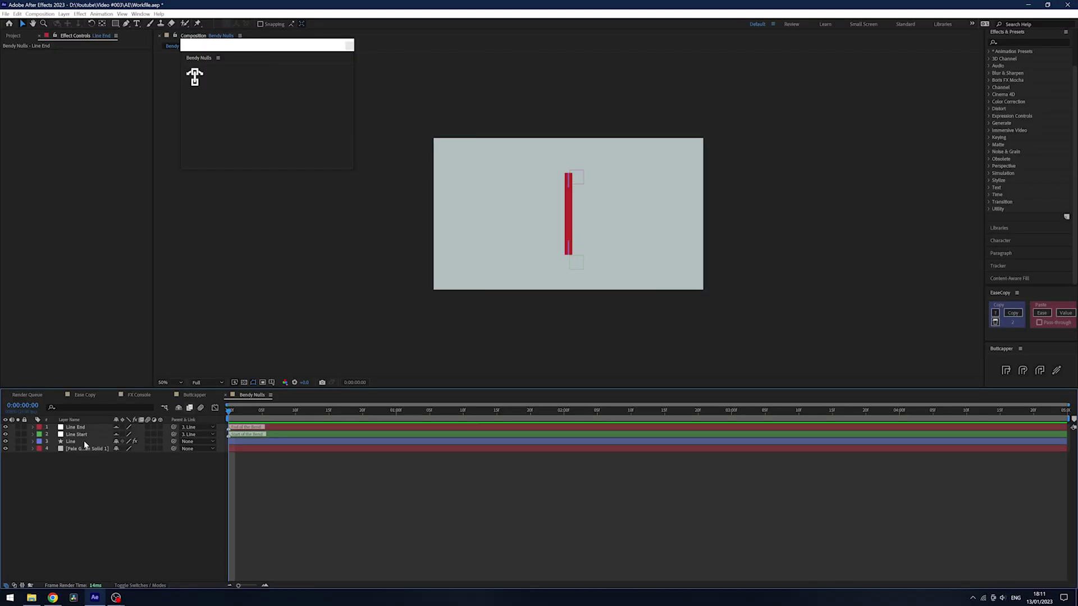
Step: Curve the red line to the left by giving the Line layer's CC Bend It effect a negative Bend value
click(83, 440)
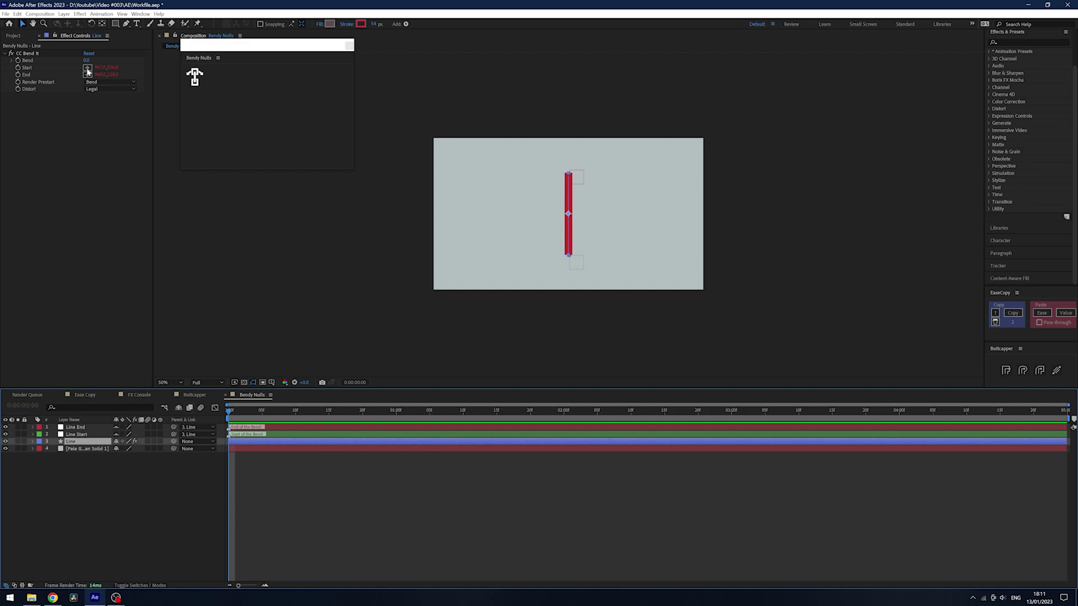
drag(86, 61, 63, 61)
click(87, 444)
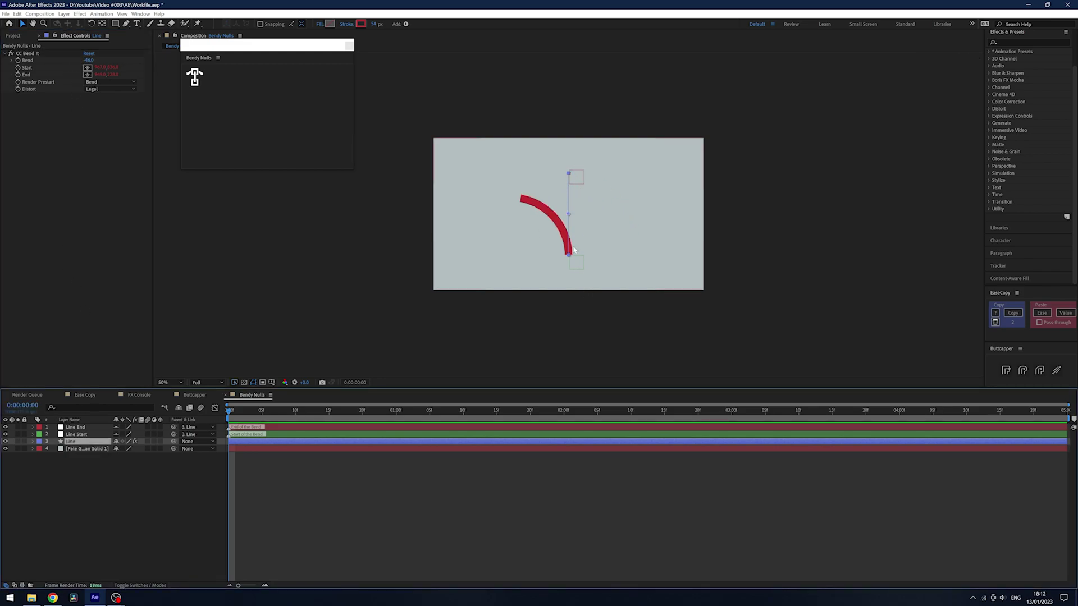